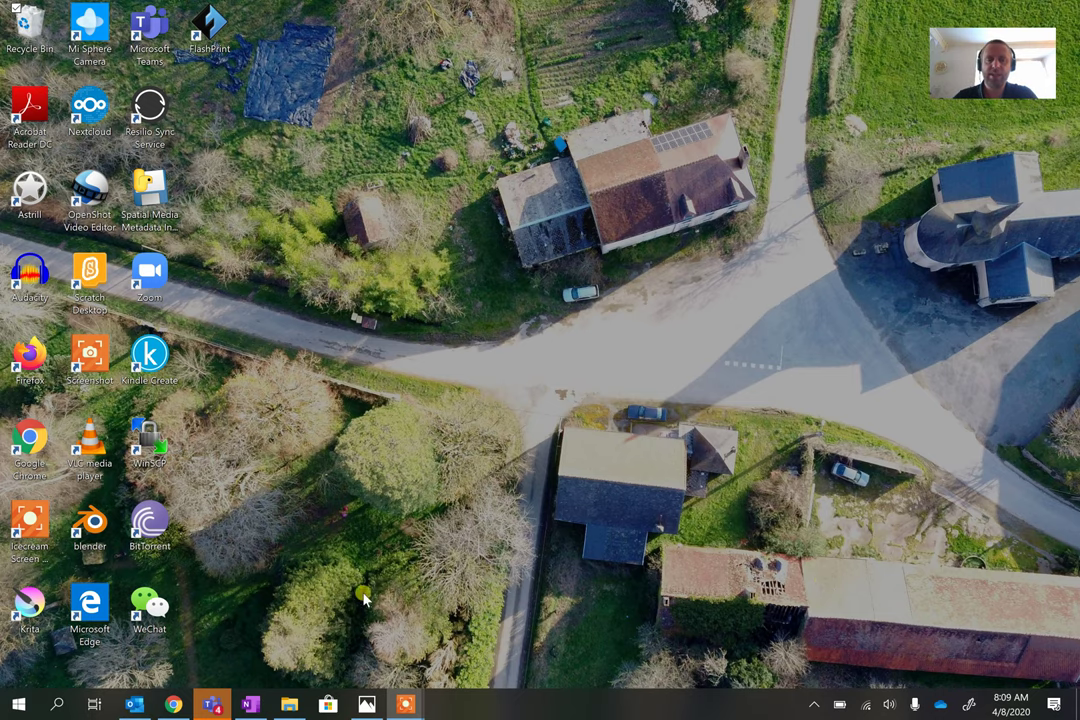
View American-Gothic-grant-wood-painting from Downloads in Photos, then put the viewer away.
left_click(292, 705)
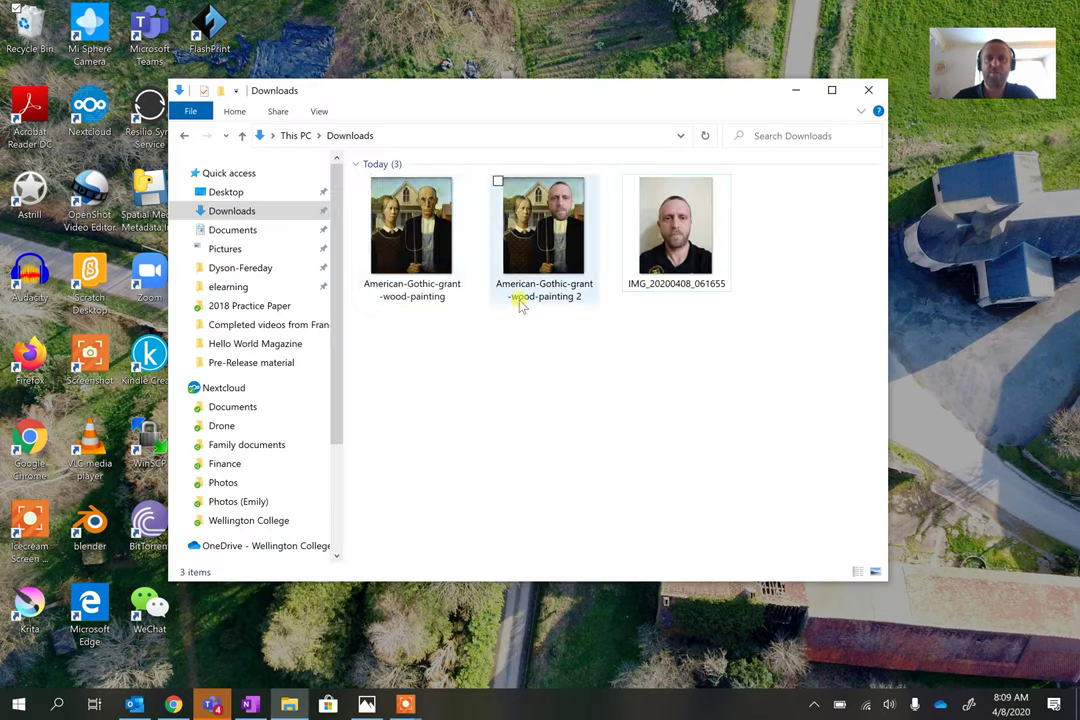
left_click(425, 245)
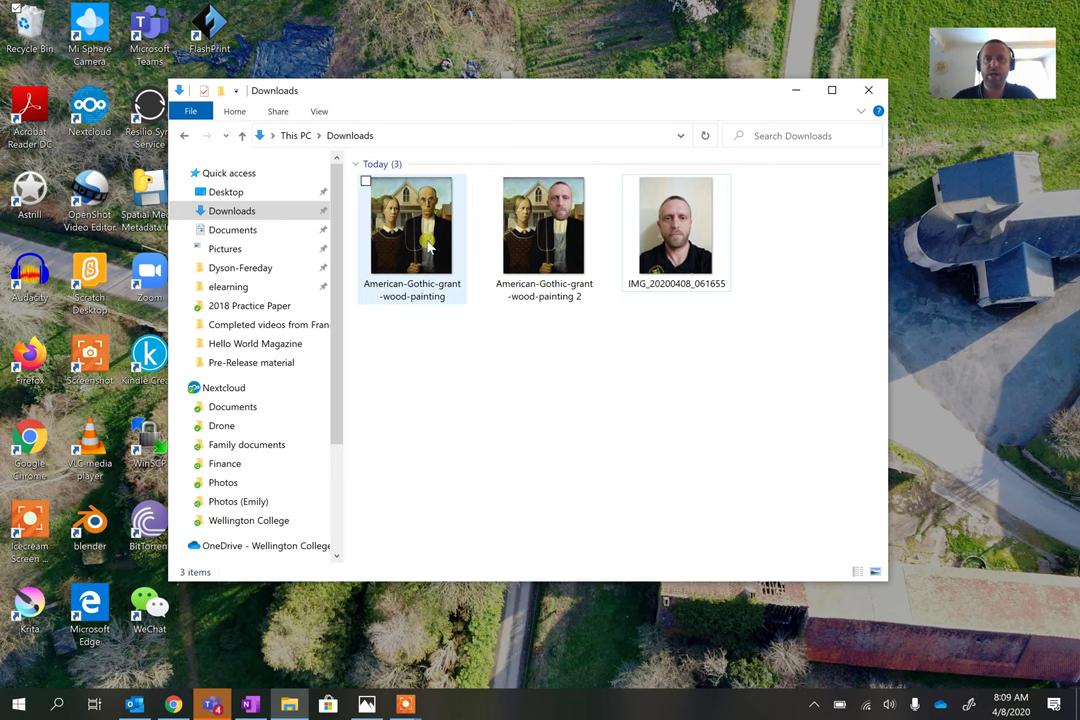
double_click(428, 245)
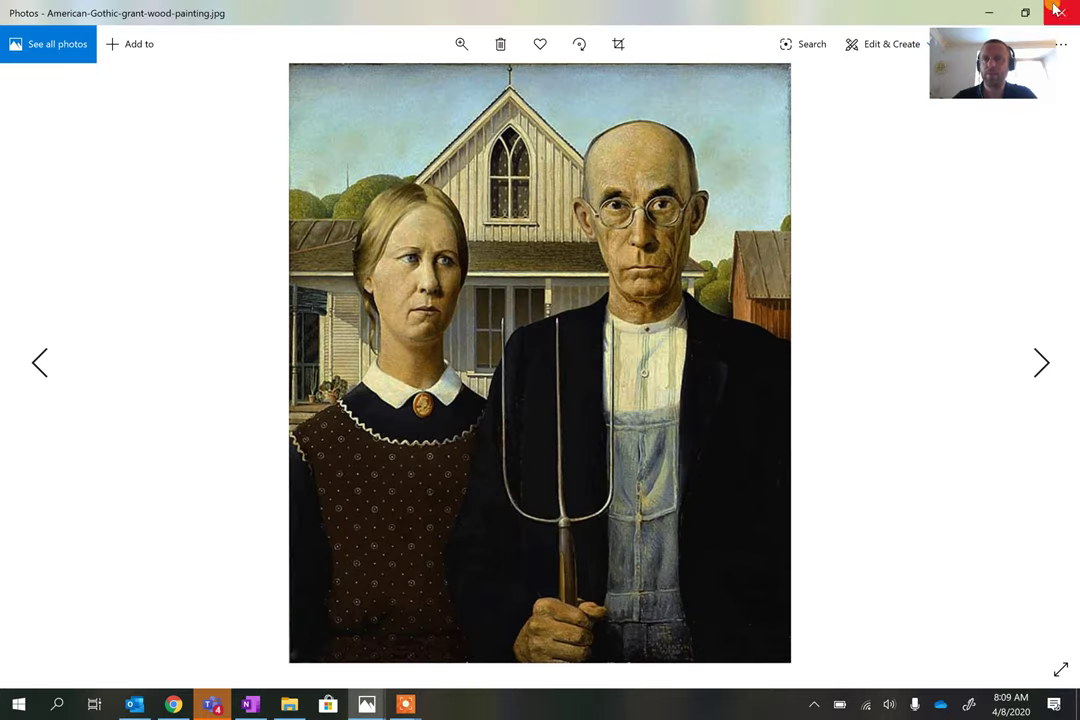
left_click(990, 12)
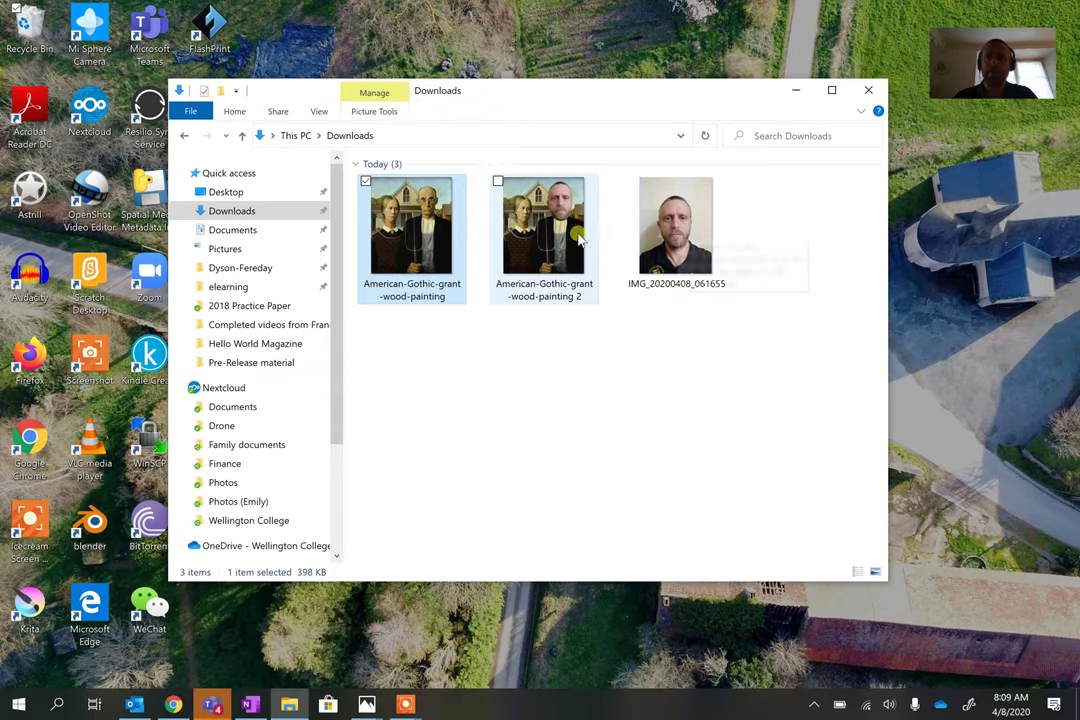
left_click(580, 235)
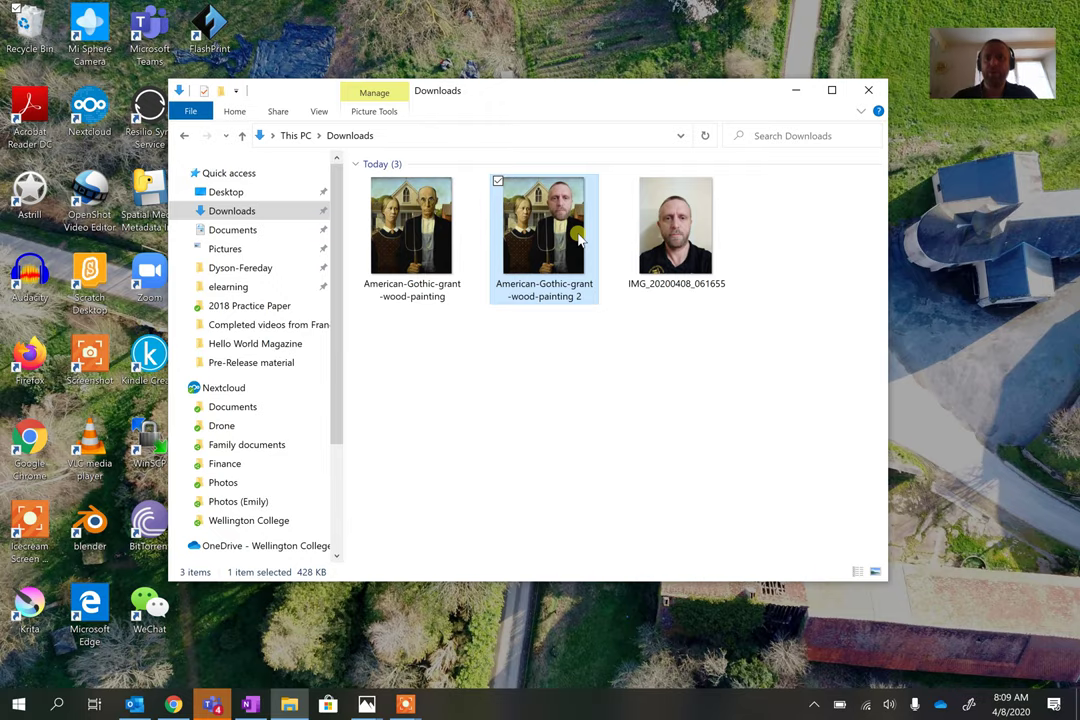
double_click(580, 235)
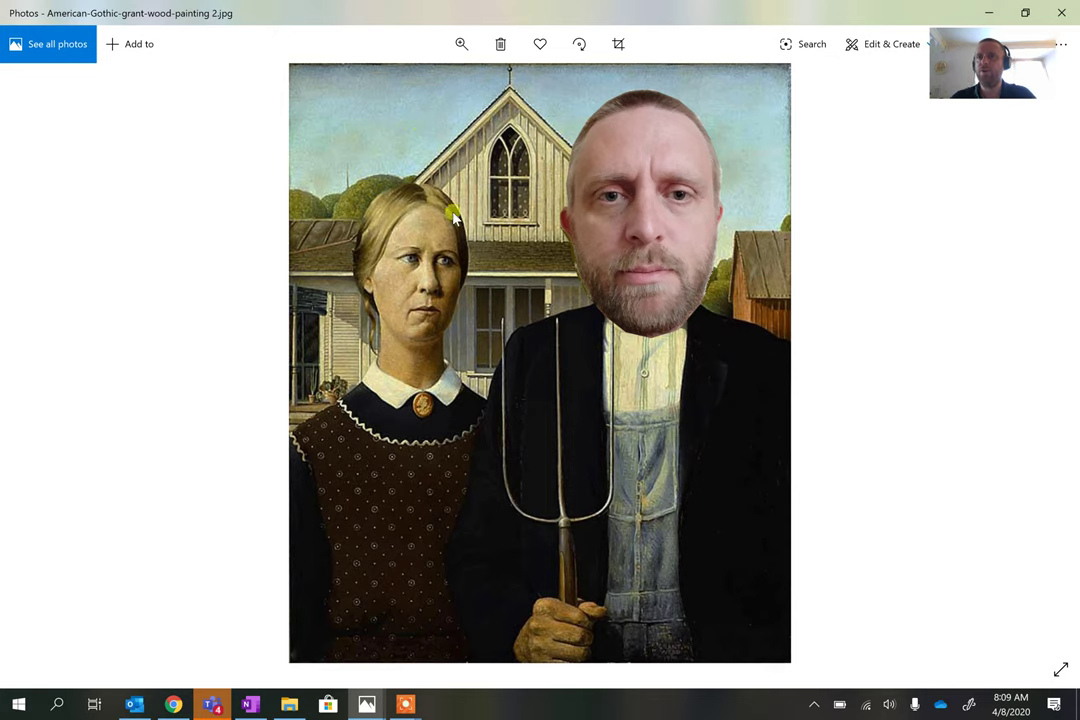
left_click(988, 12)
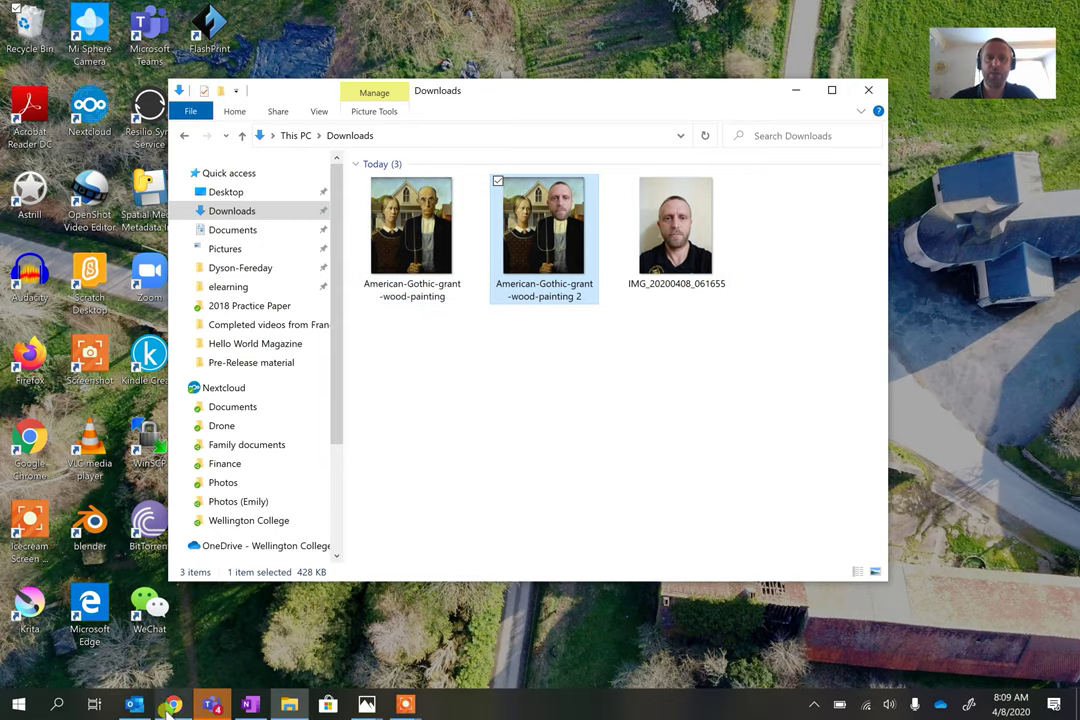
left_click(172, 705)
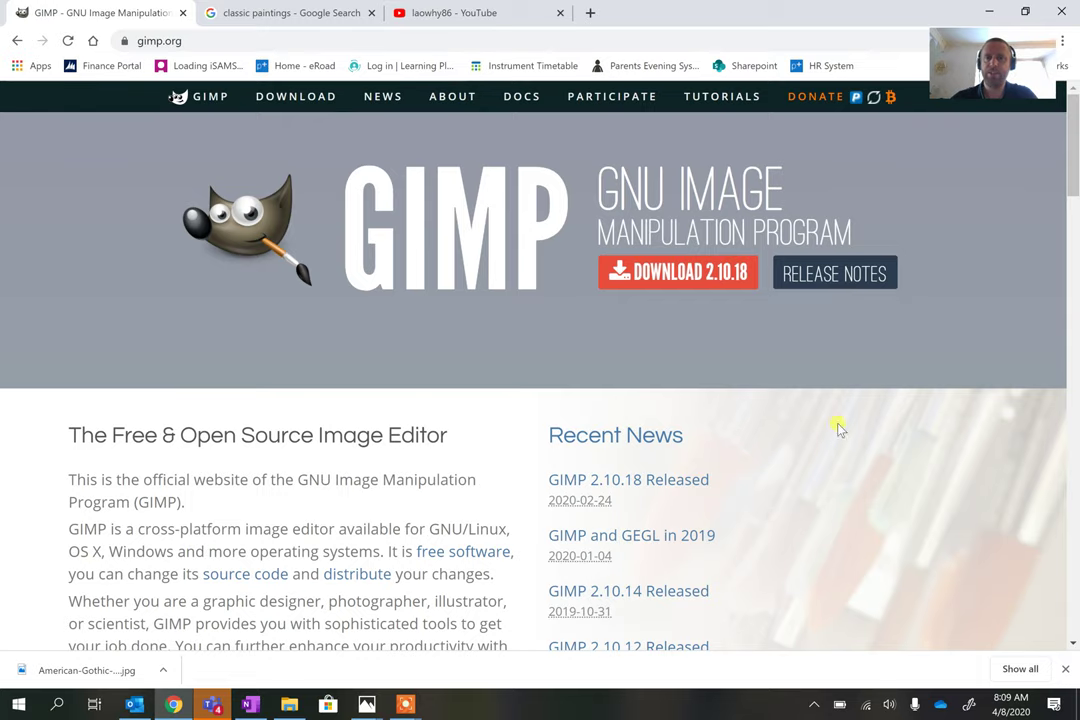
left_click(155, 40)
left_click_drag(124, 41, 123, 41)
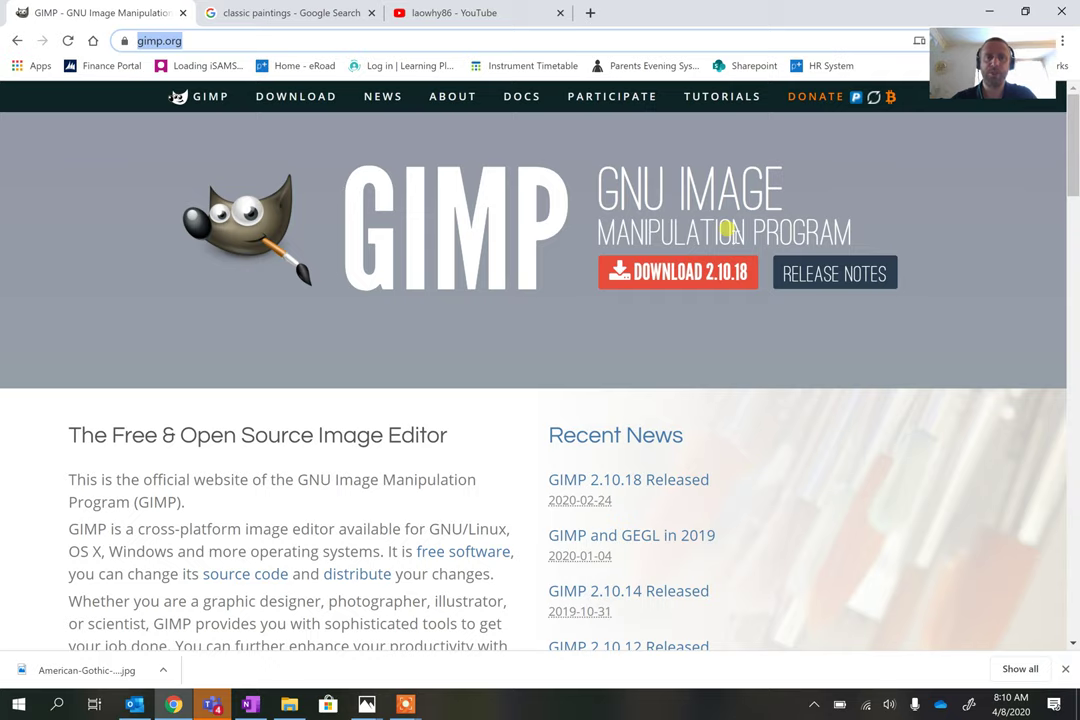
left_click(988, 11)
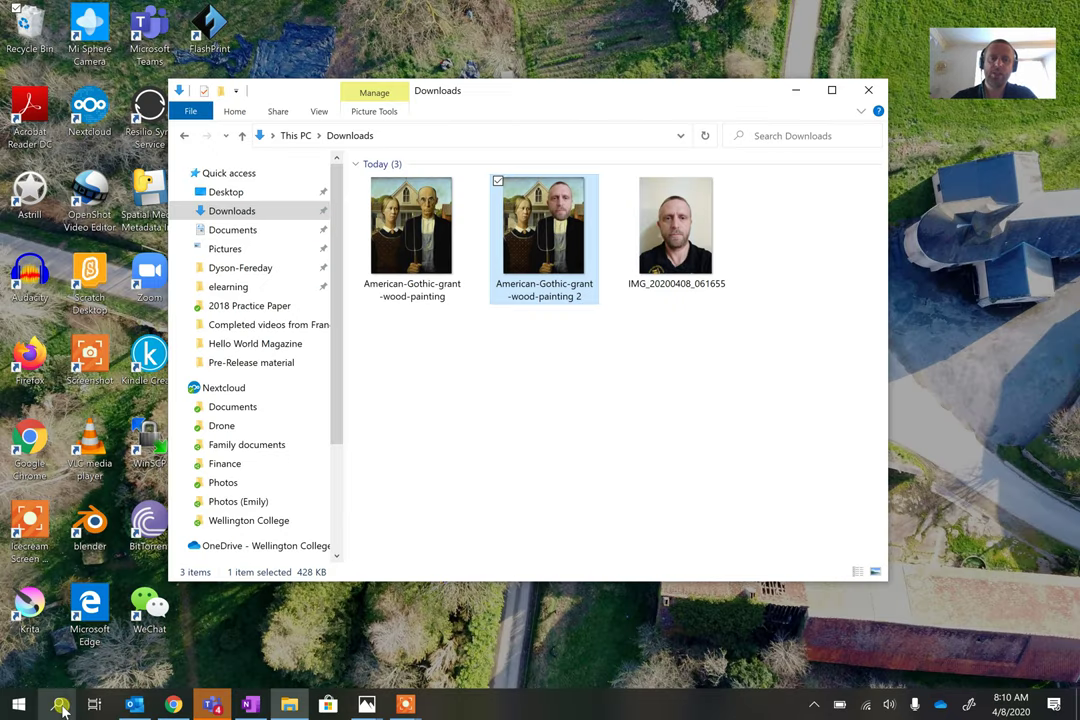
Launch GIMP 2.10.18 from a Windows search for 'gim' and close the About GIMP window.
left_click(59, 705)
type("gim")
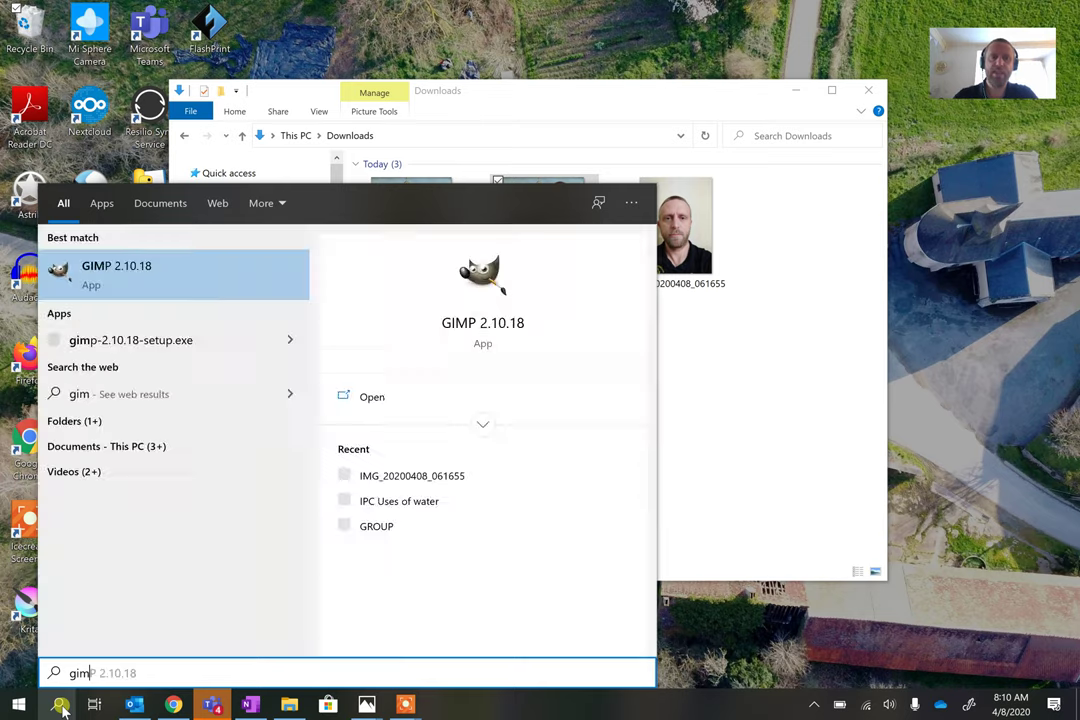
left_click(61, 706)
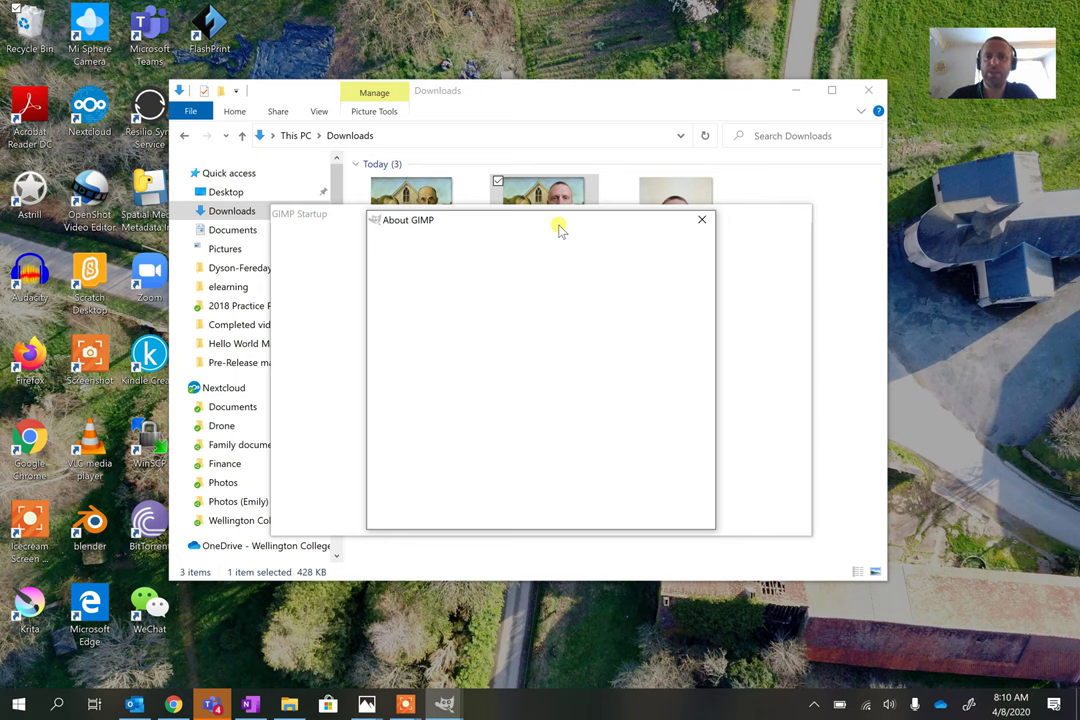
left_click_drag(560, 230, 598, 263)
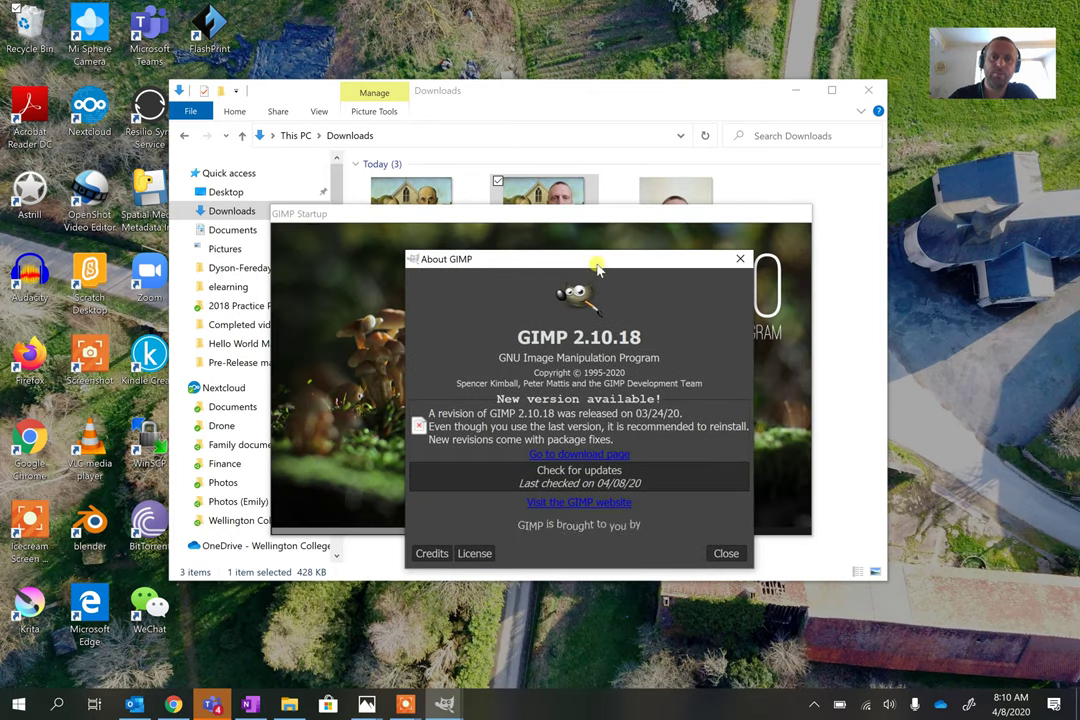
left_click(726, 553)
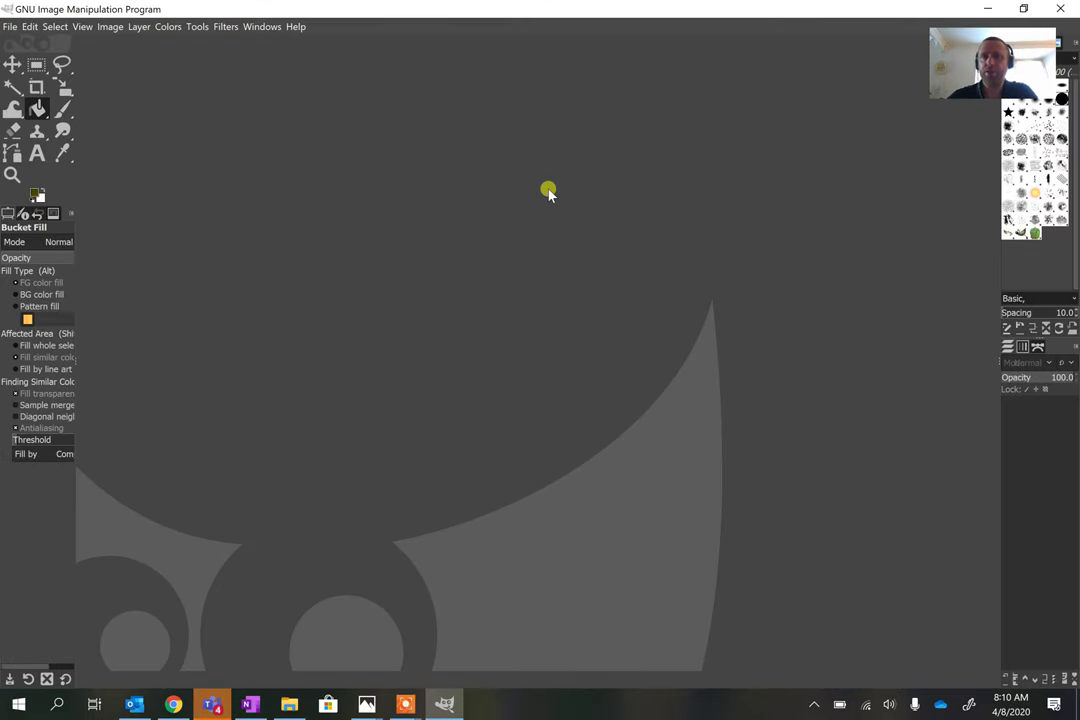
left_click(264, 27)
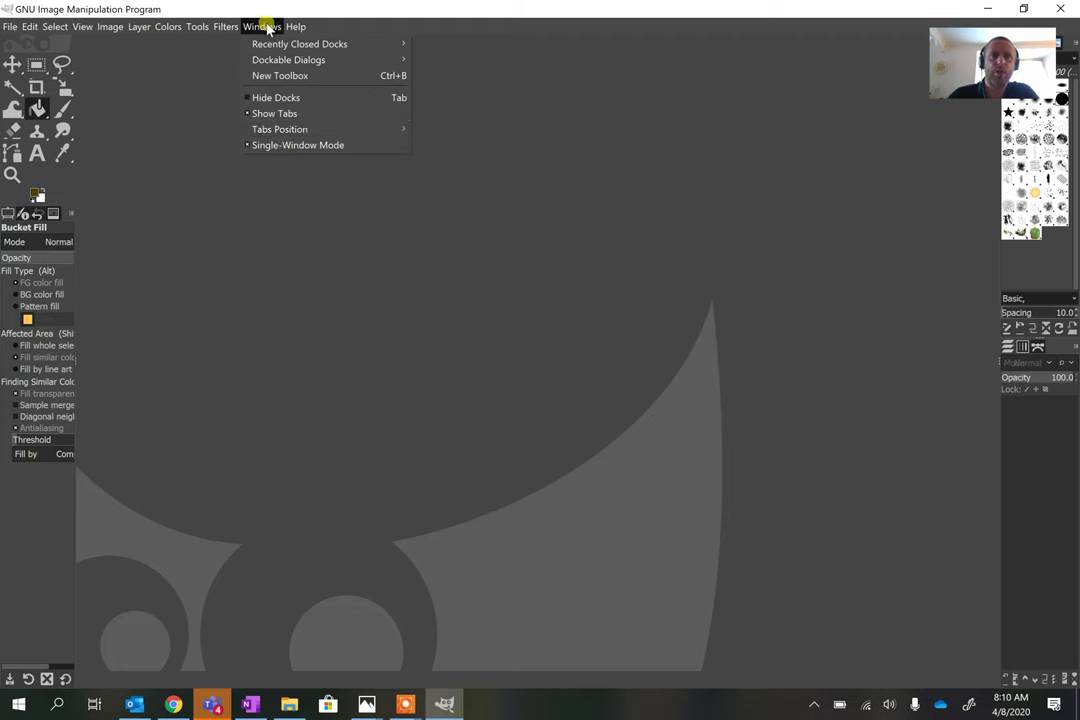
left_click(283, 146)
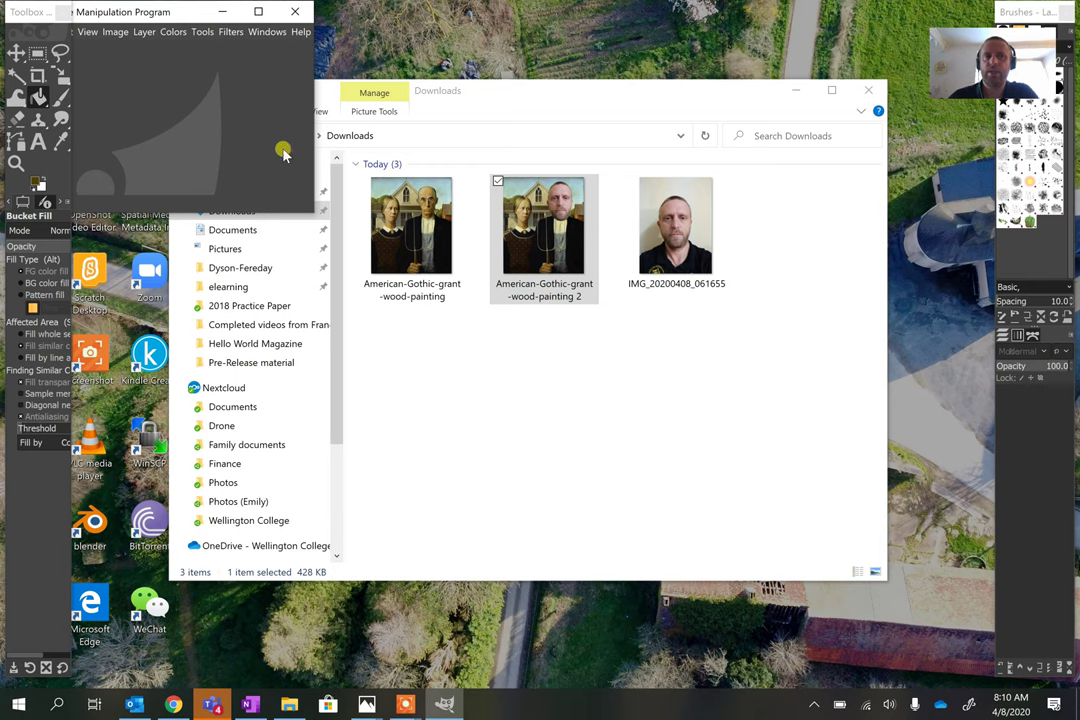
left_click_drag(203, 11, 331, 17)
left_click(412, 33)
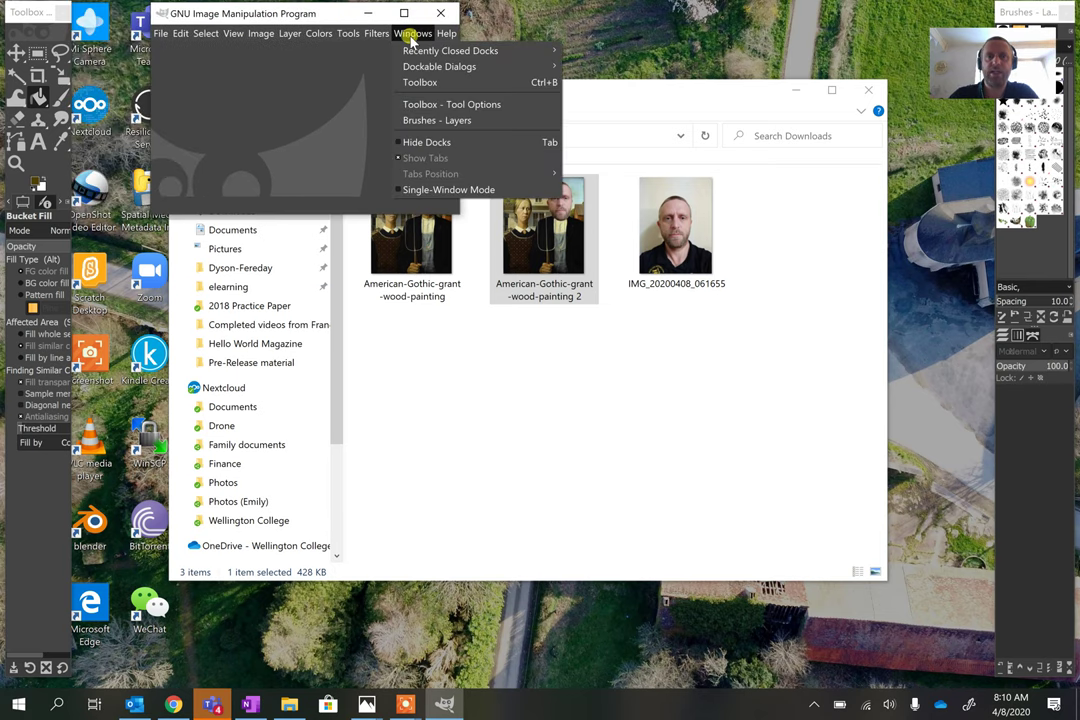
left_click(448, 190)
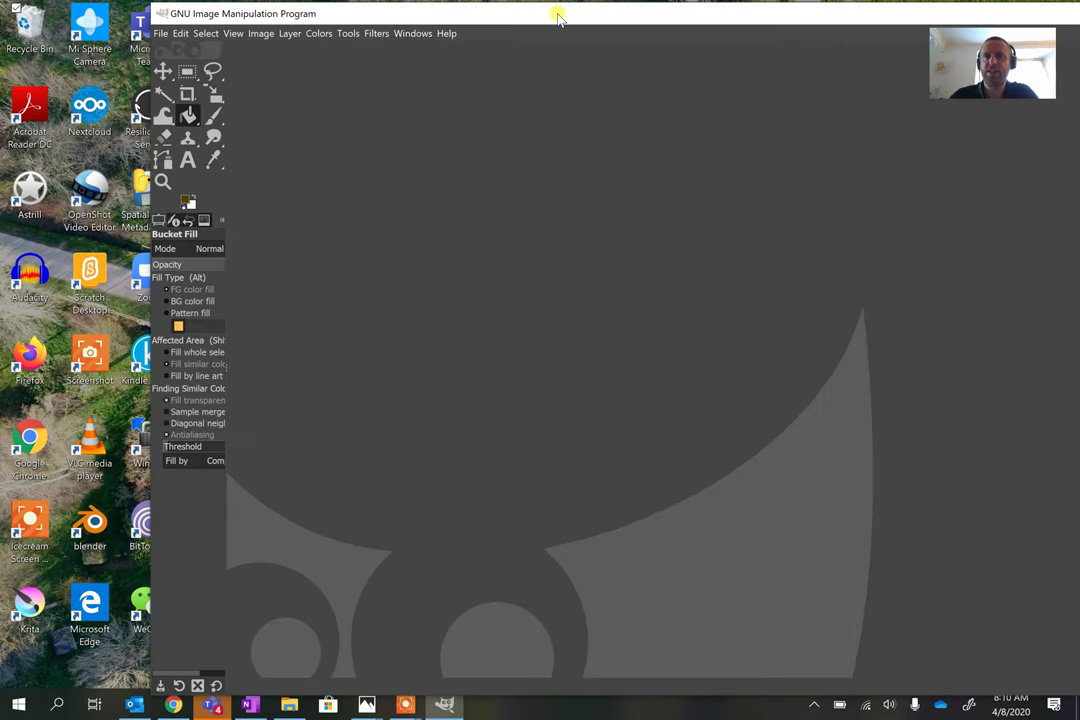
left_click_drag(558, 17, 417, 12)
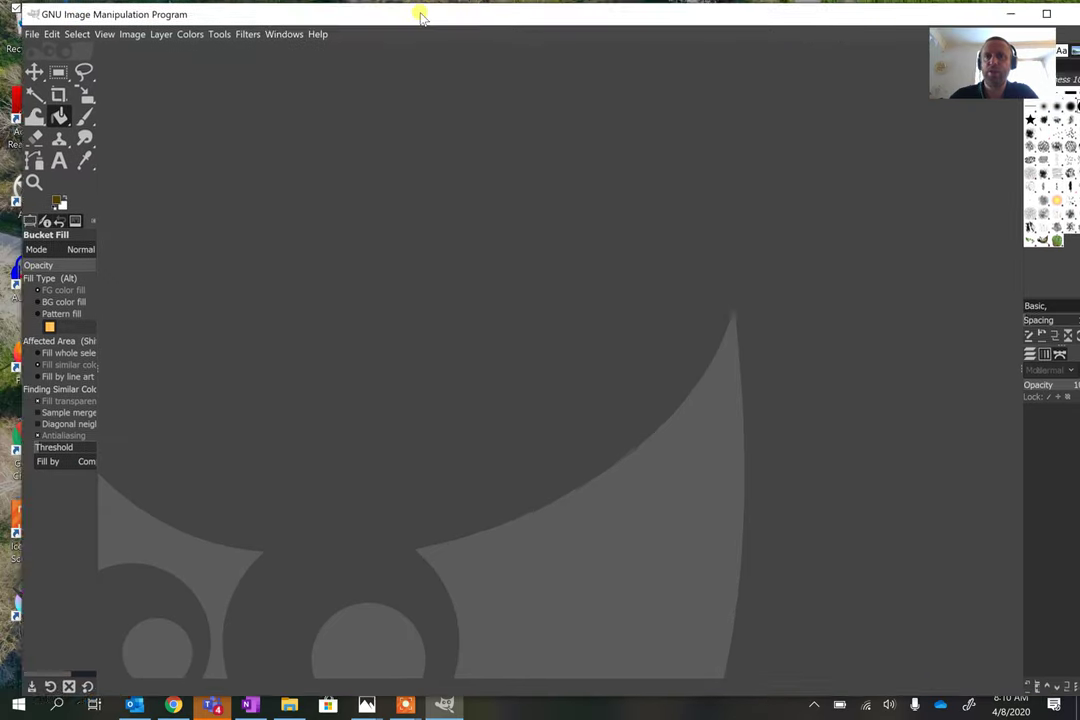
double_click(410, 12)
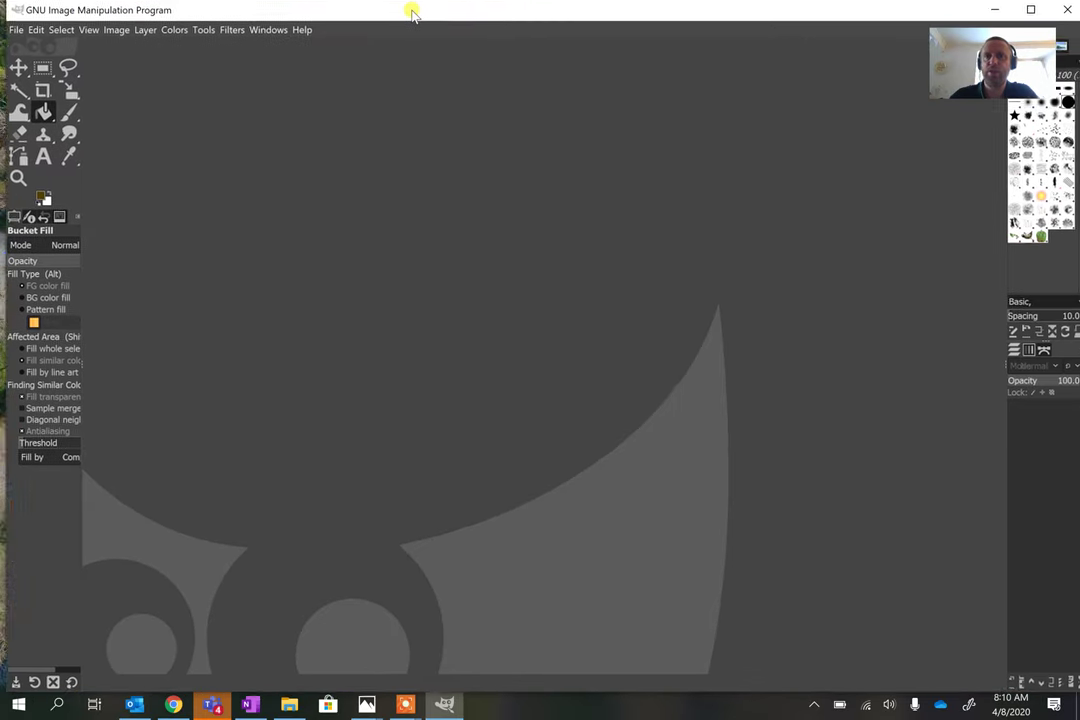
Open IMG_20200408_061655.jpg from Downloads and rotate it upright to its Exif orientation.
left_click(12, 32)
left_click(24, 83)
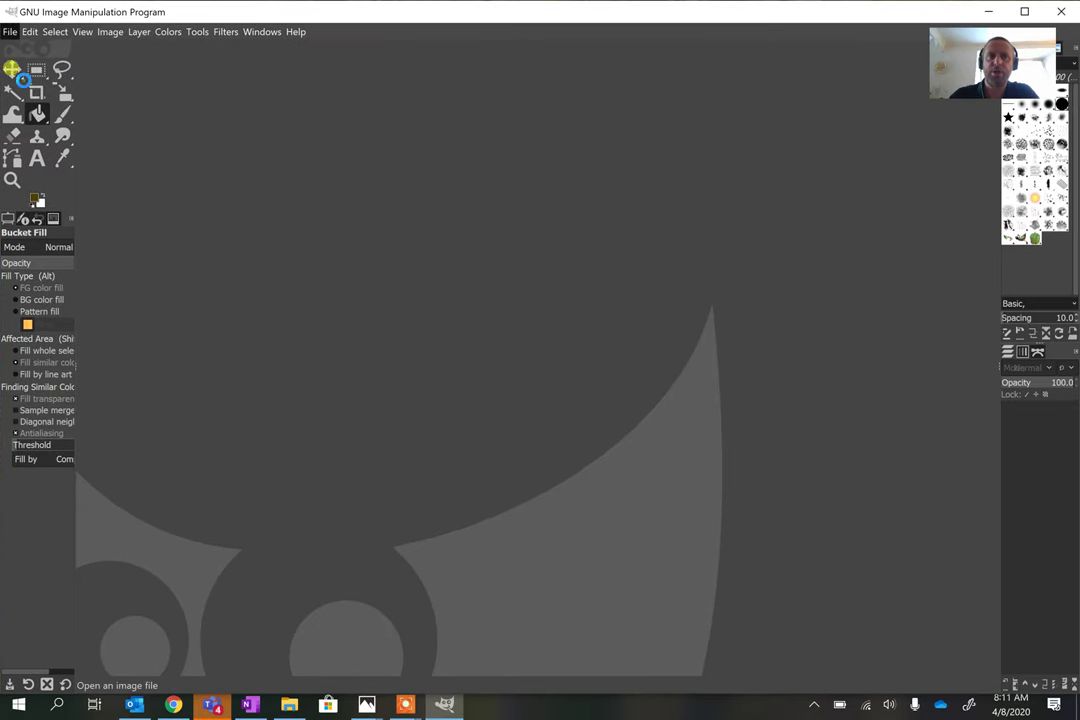
left_click(57, 114)
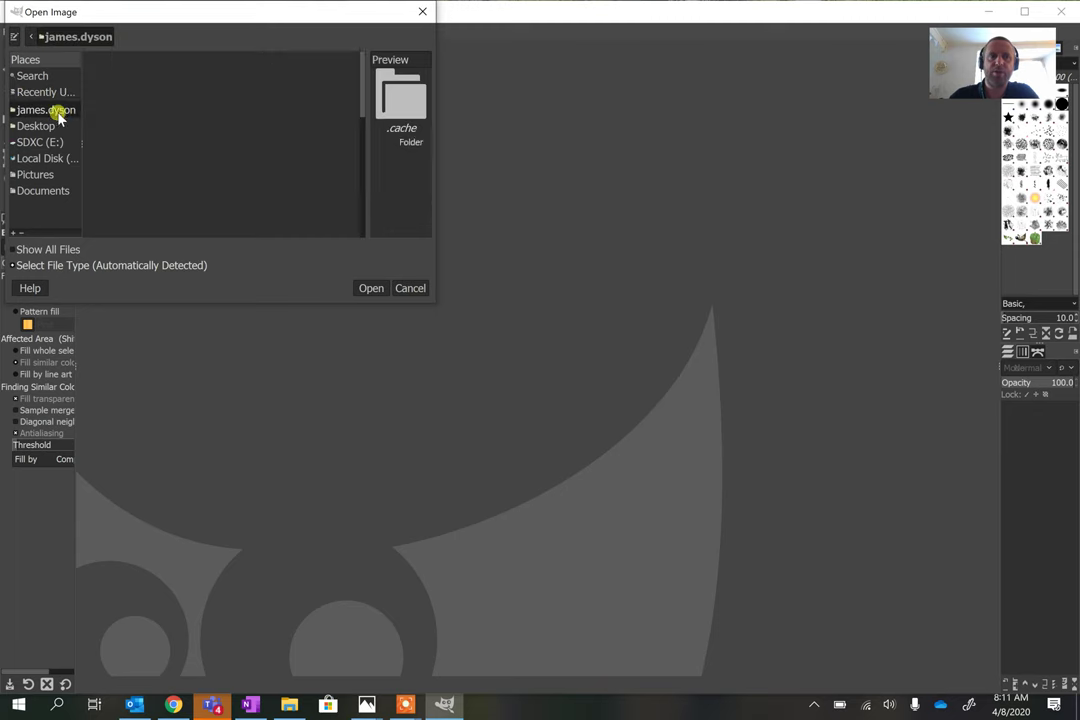
scroll(149, 137, "down", 2)
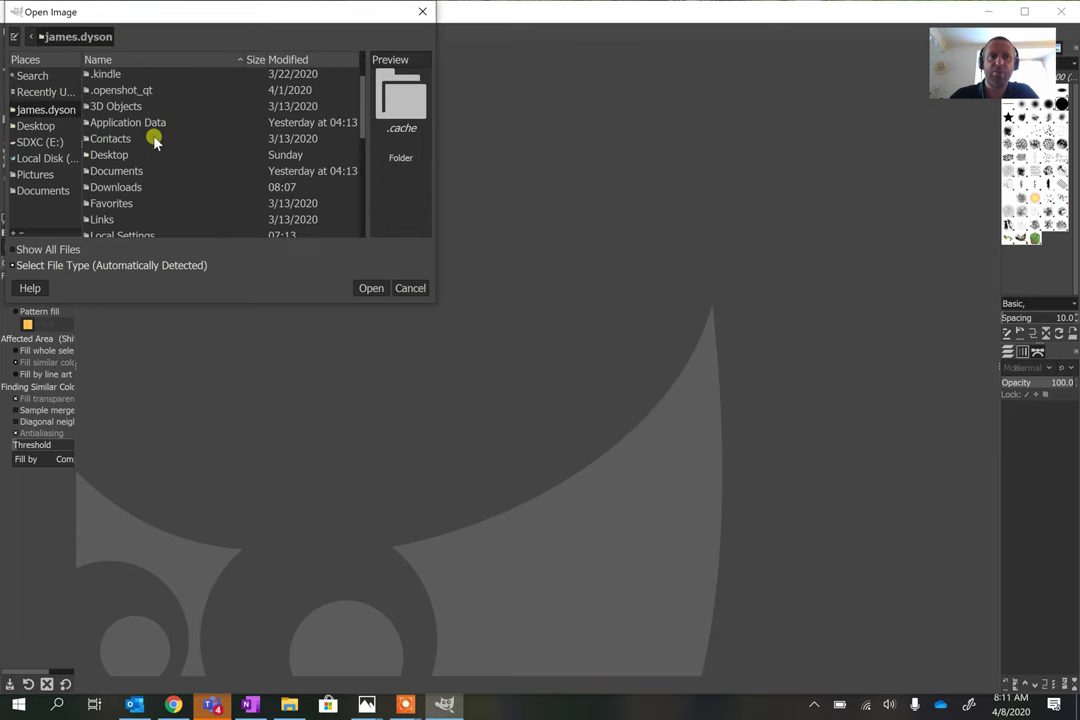
double_click(140, 187)
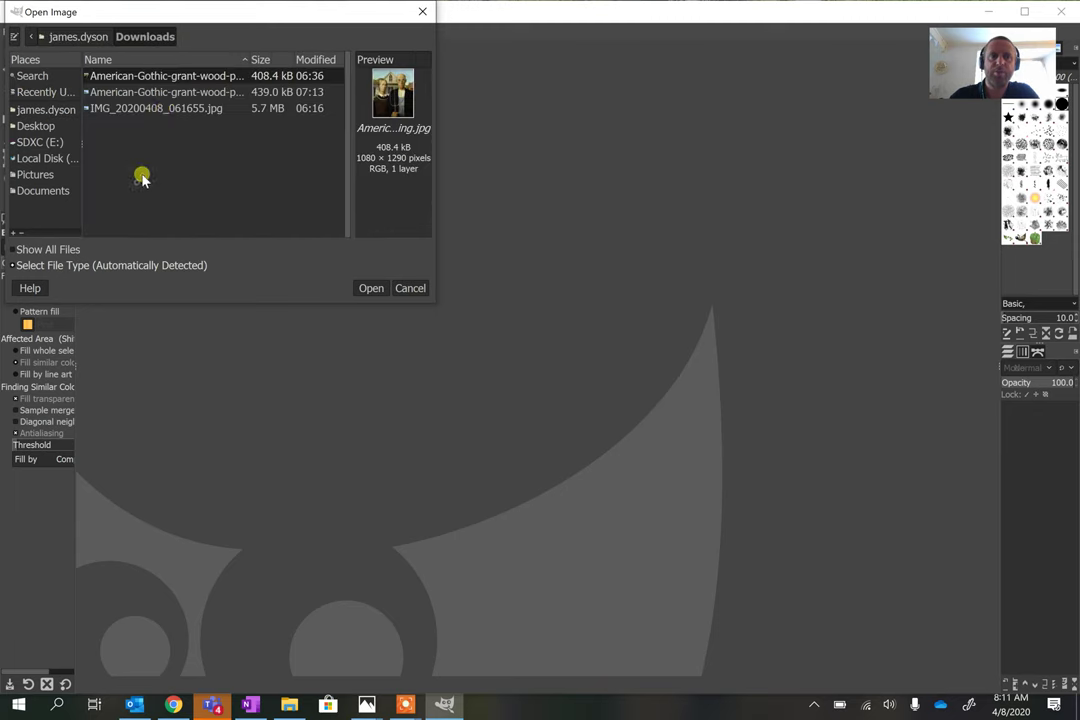
left_click(161, 110)
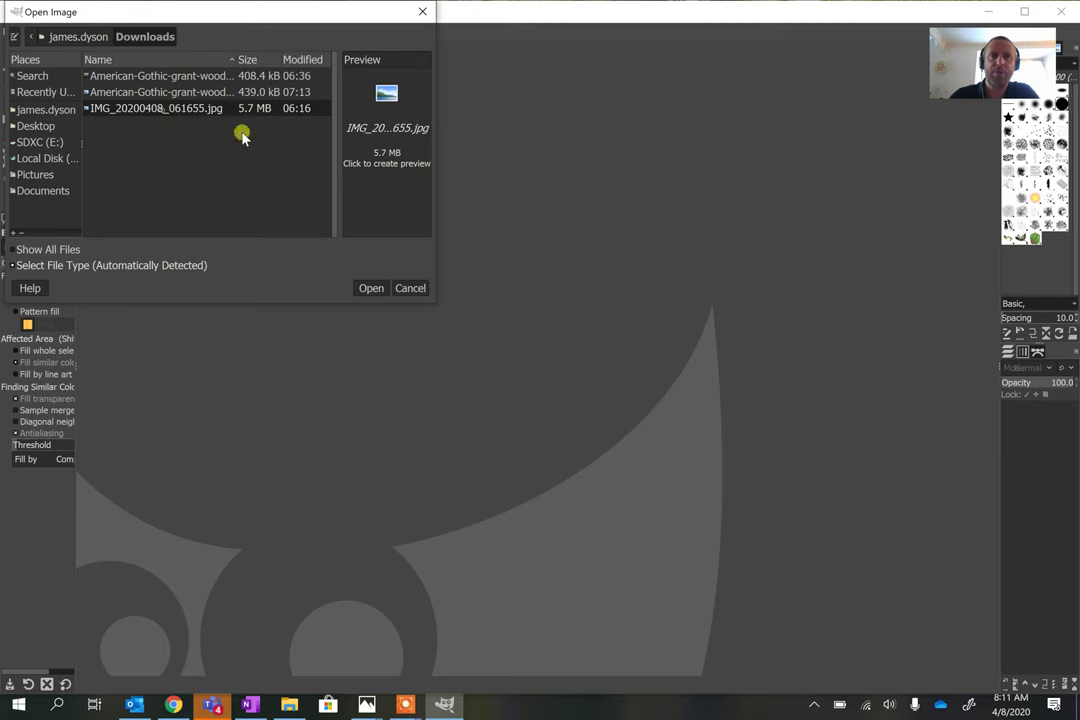
left_click(371, 289)
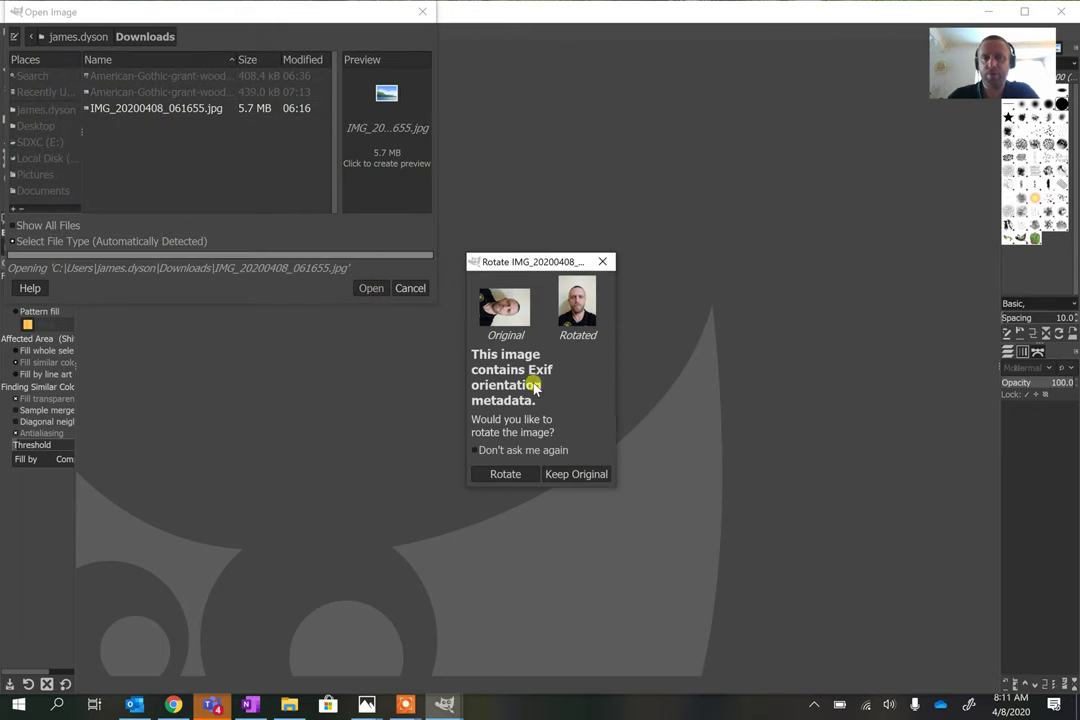
left_click(509, 472)
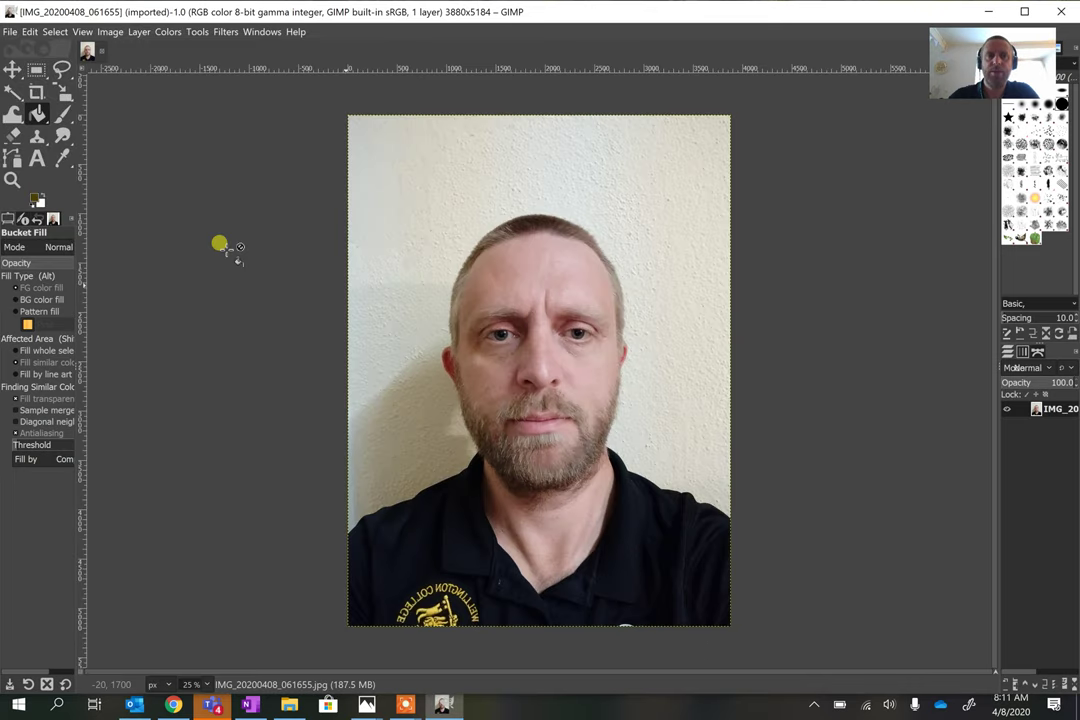
Trace a Free Select outline around the presenter's face, hairline to beard, and close it.
left_click(61, 70)
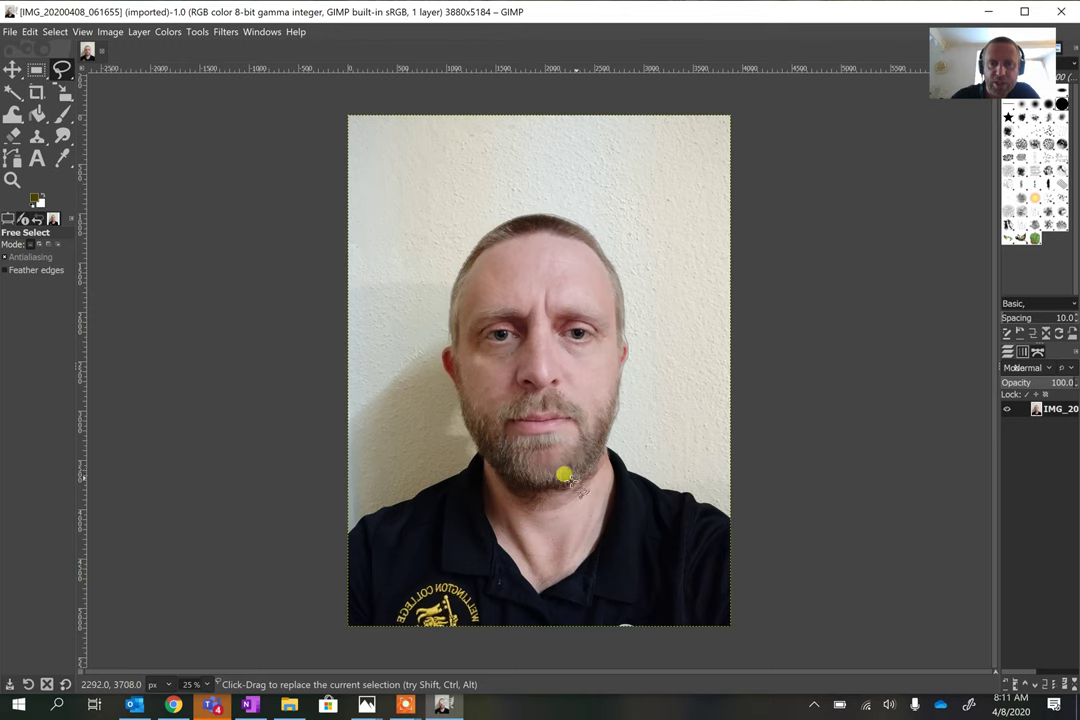
mouse_move(549, 490)
left_mouse_down()
mouse_move(525, 492)
mouse_move(482, 454)
mouse_move(437, 355)
mouse_move(443, 330)
left_mouse_up()
key("Return")
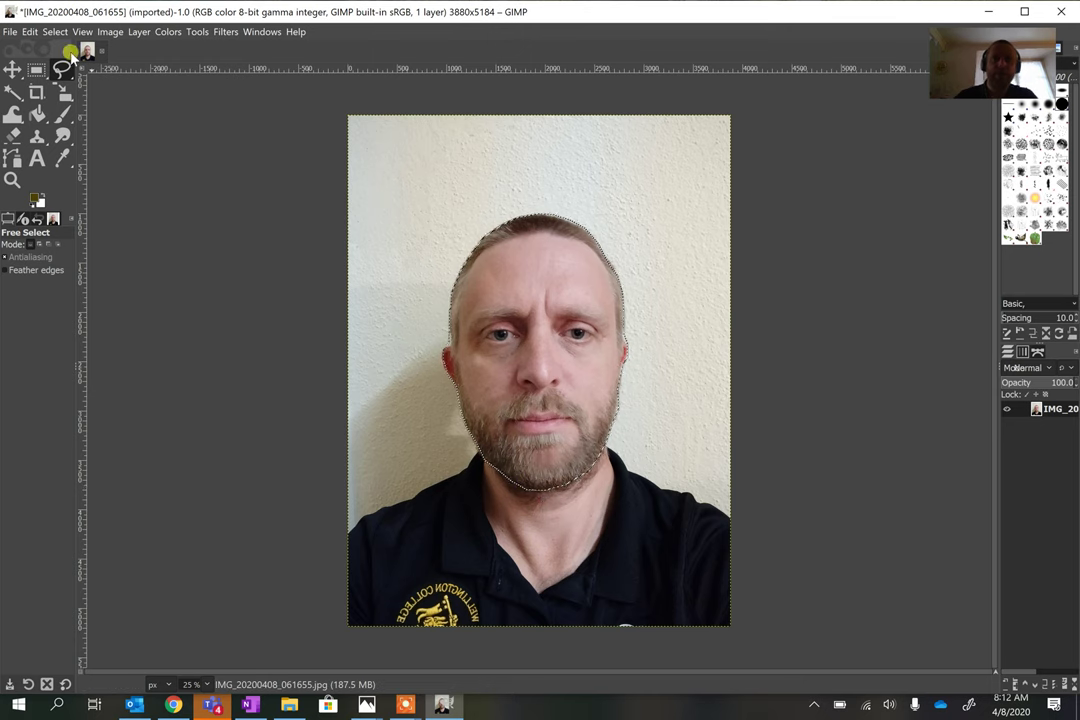
Cut the selected face to the clipboard, then open the 1080×1290 American-Gothic painting from Downloads.
left_click(29, 34)
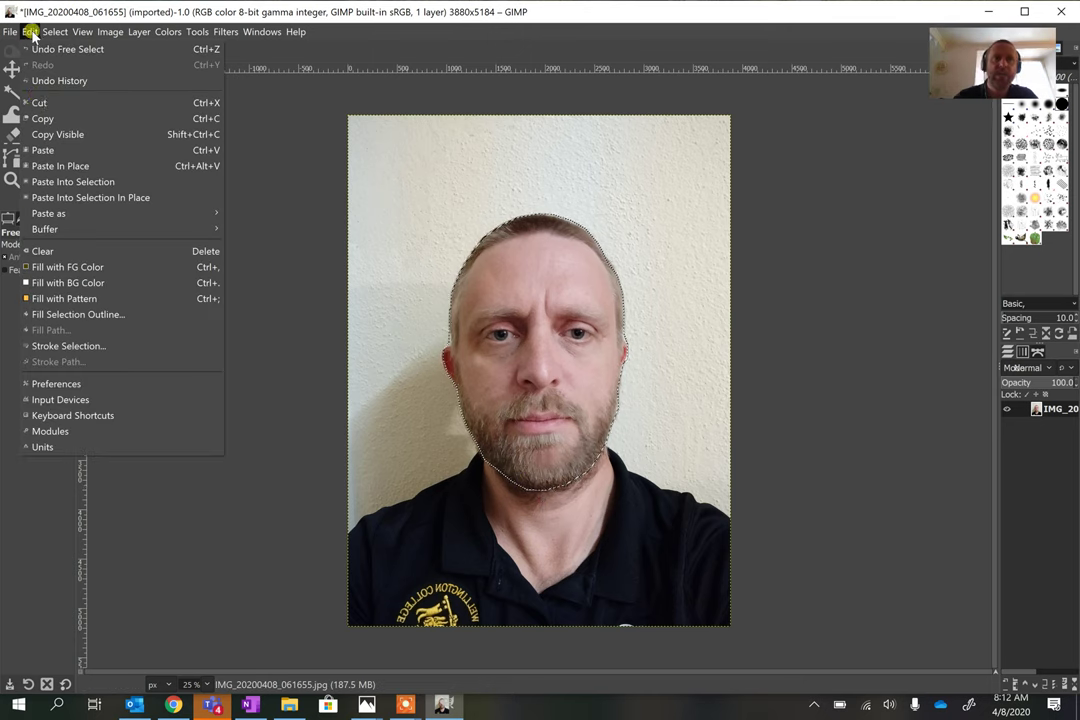
left_click(37, 102)
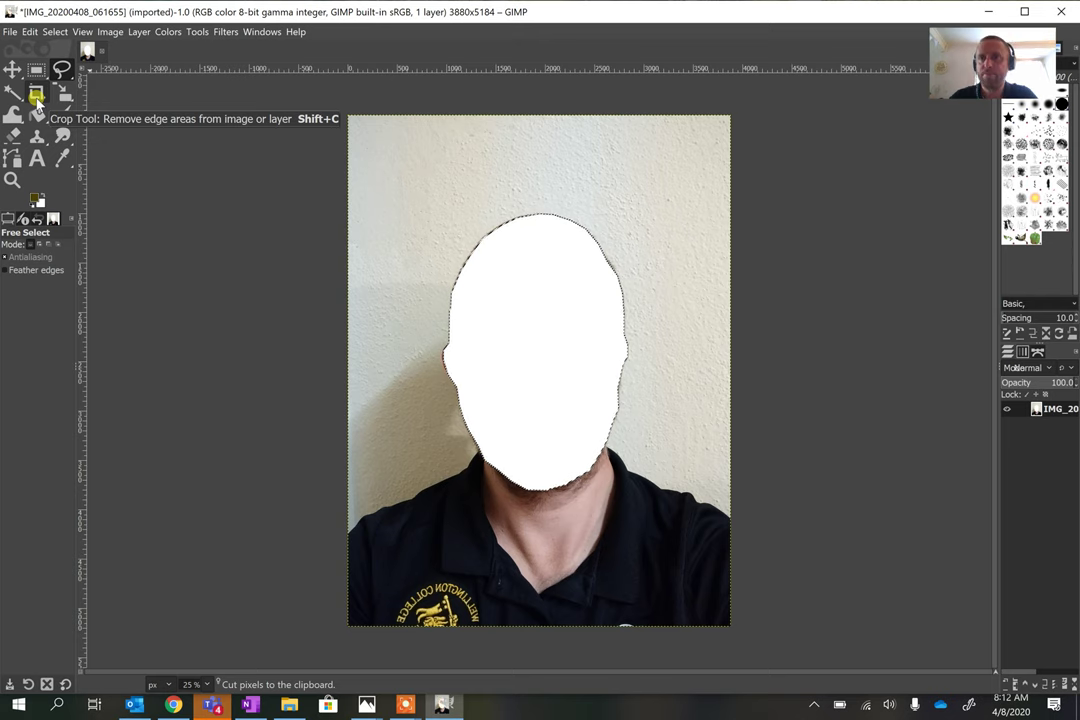
left_click(13, 33)
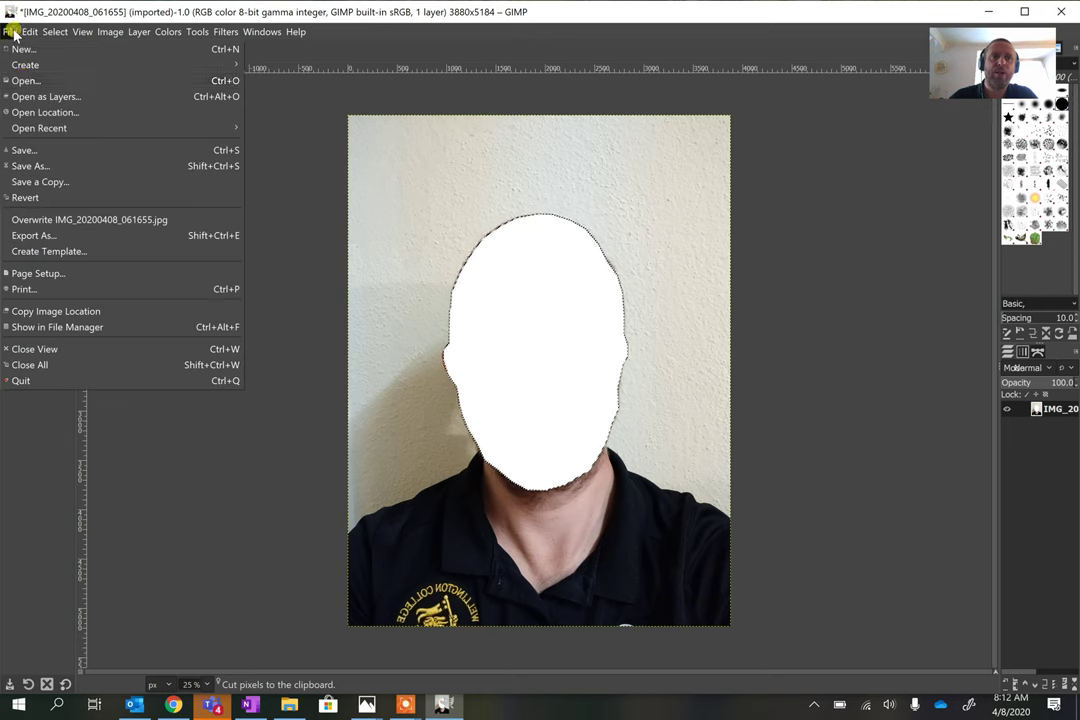
left_click(24, 80)
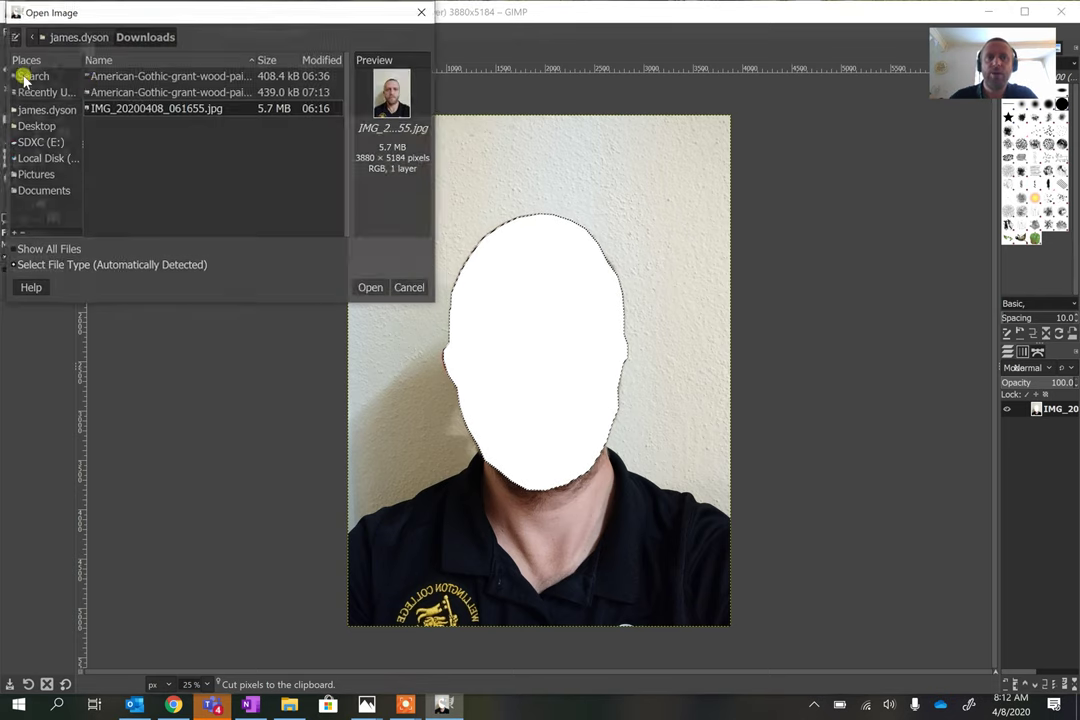
left_click(176, 78)
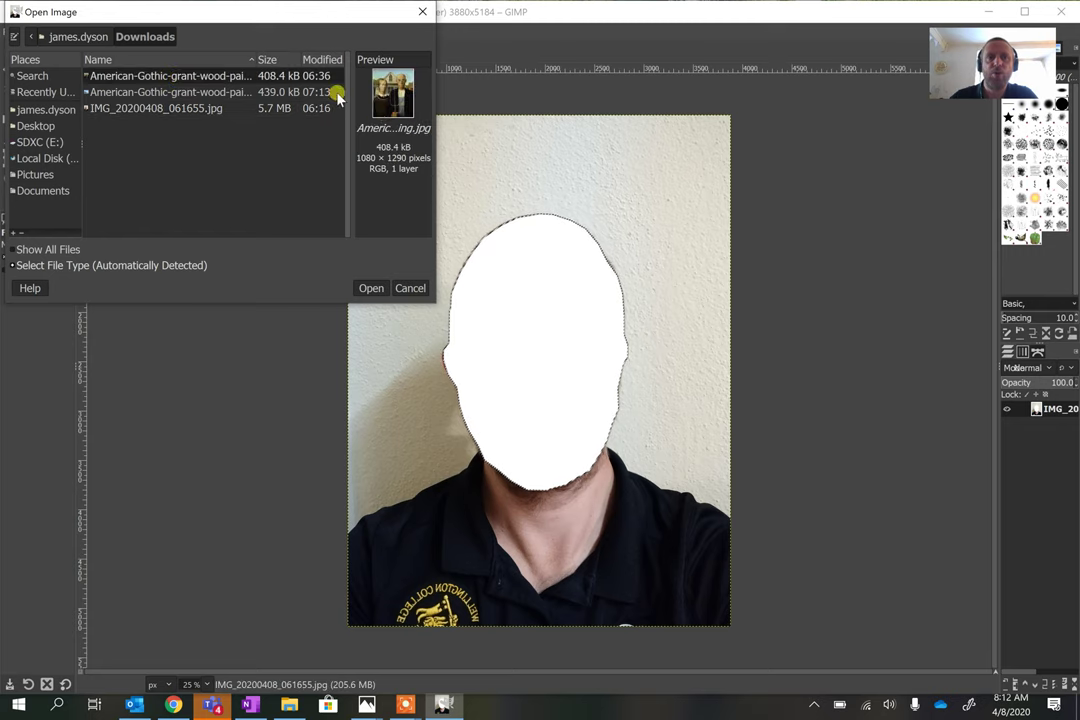
left_click(374, 290)
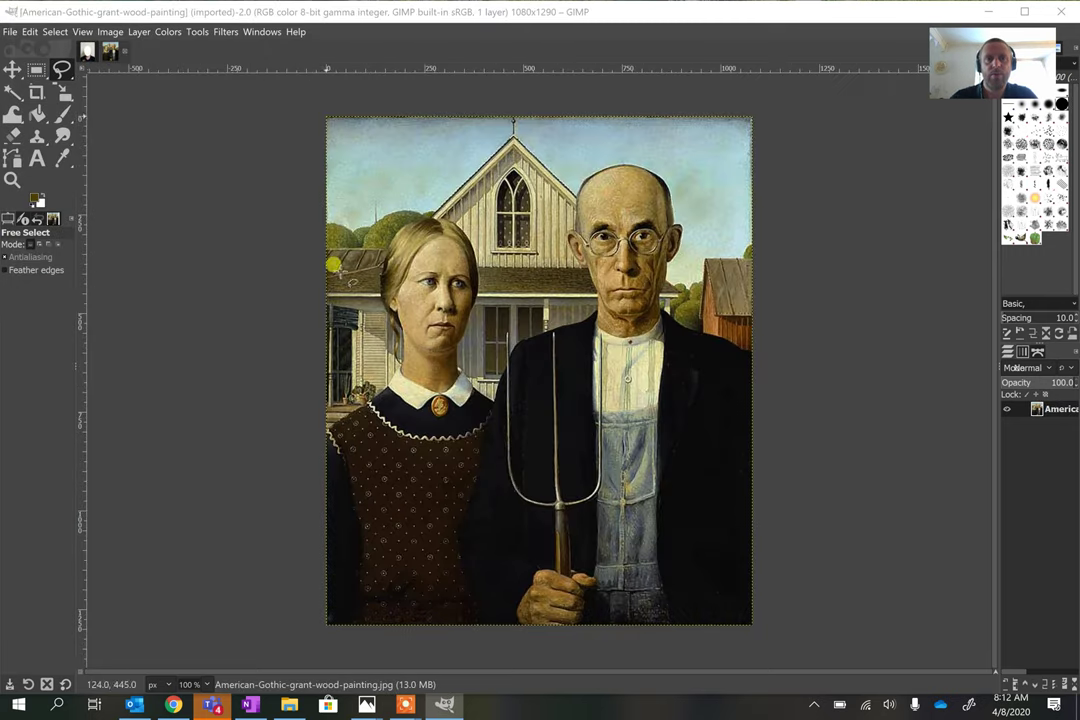
Paste the cut-out face into the painting as a new layer.
left_click(30, 31)
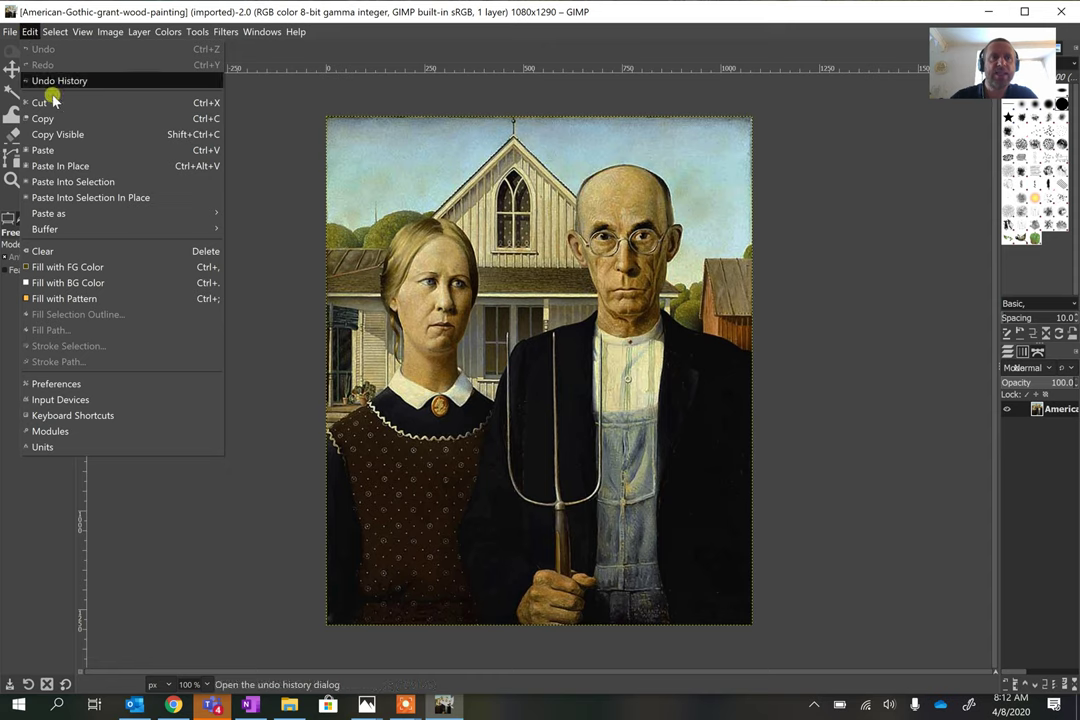
mouse_move(97, 215)
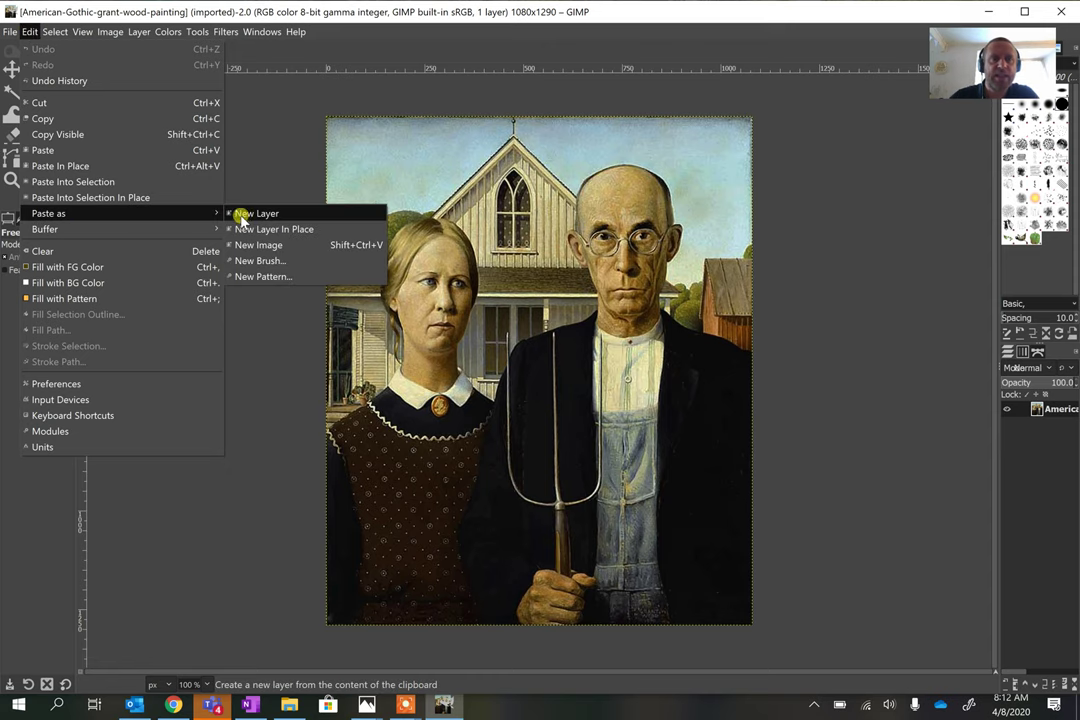
left_click(236, 212)
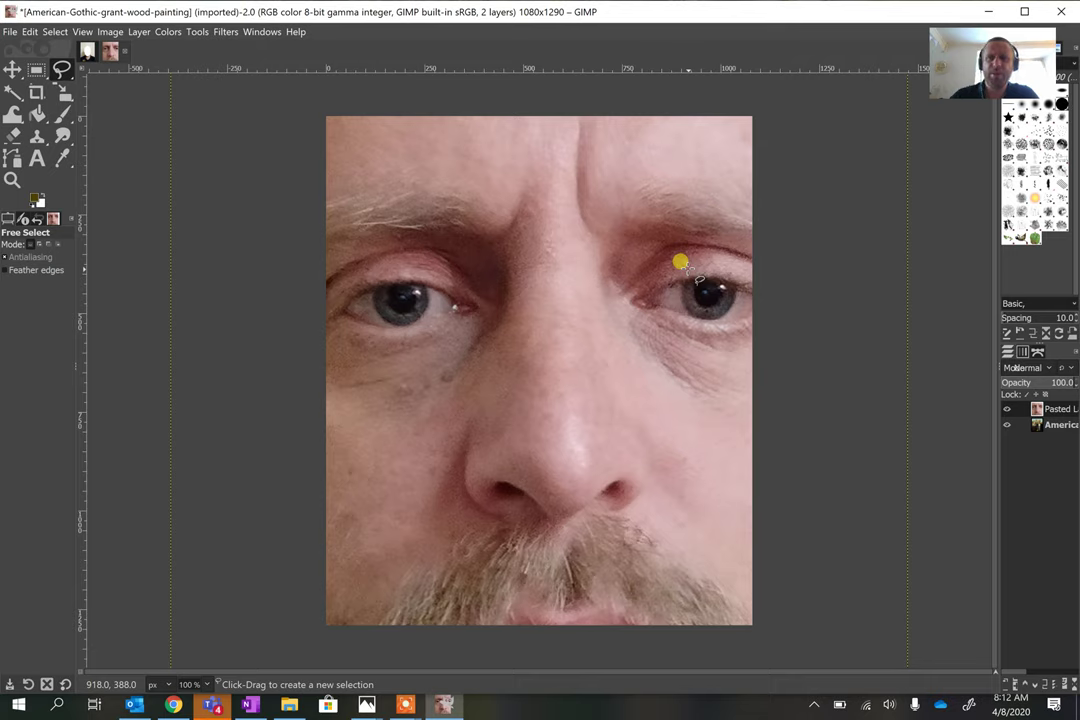
Shrink the pasted face with the Scale tool and move it toward the farmer.
left_click(61, 94)
mouse_move(373, 176)
left_mouse_down()
mouse_move(781, 501)
mouse_move(617, 398)
mouse_move(718, 529)
left_mouse_up()
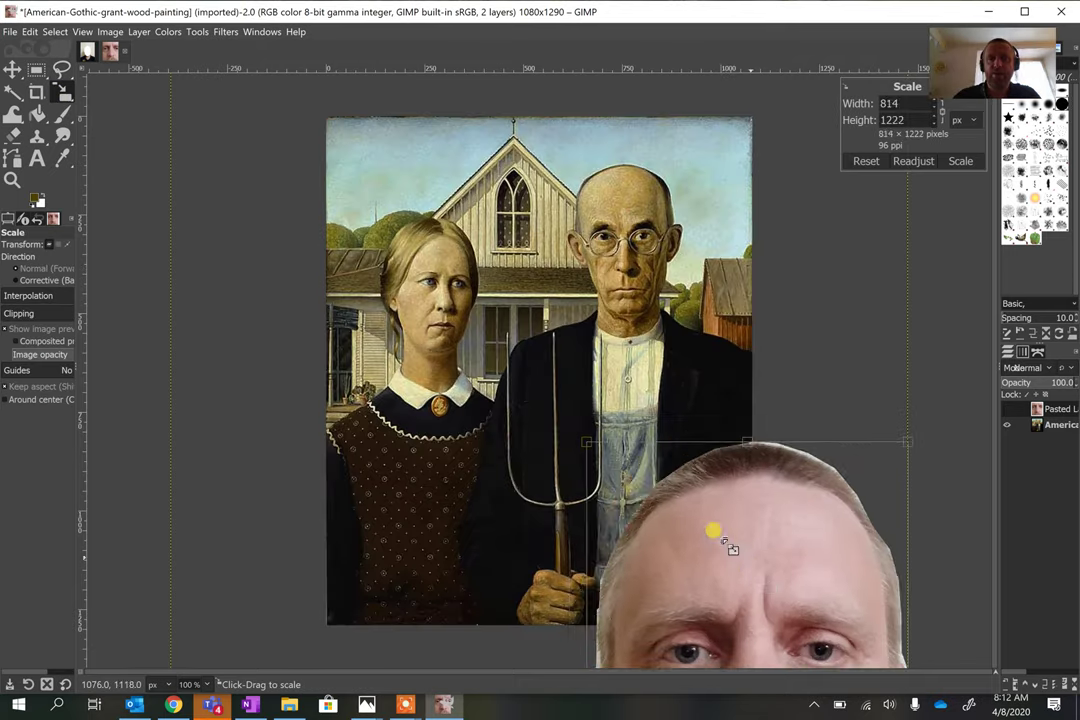
left_click(12, 68)
left_click_drag(530, 378, 538, 212)
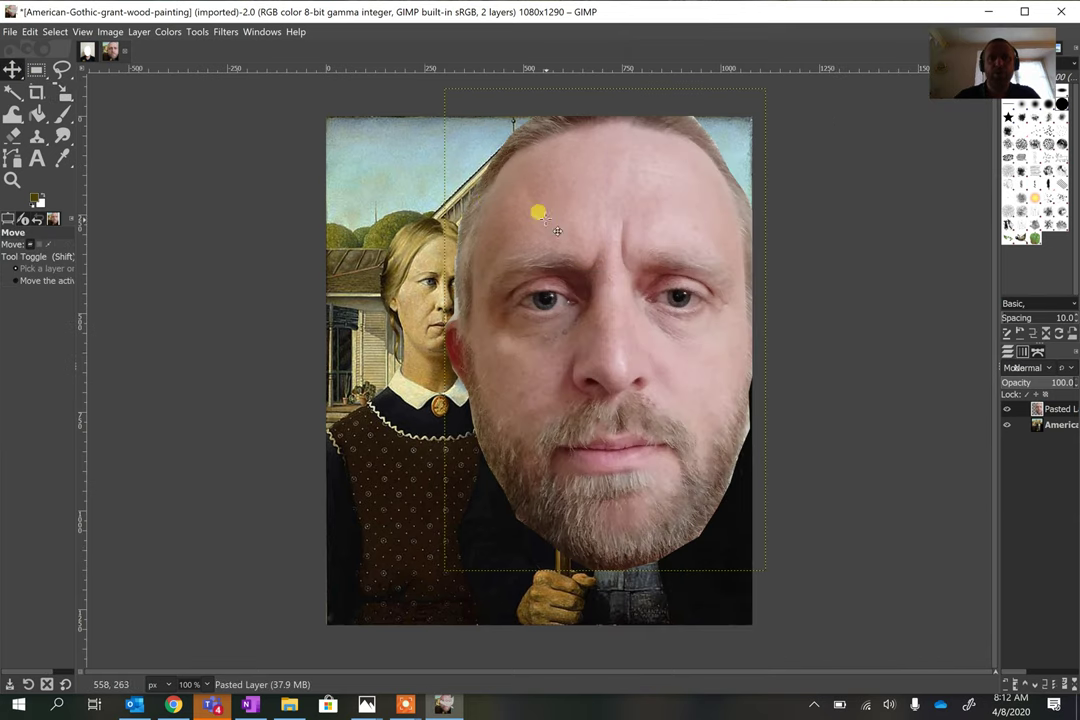
Scale the face down further and position it over the farmer's face.
left_click(60, 94)
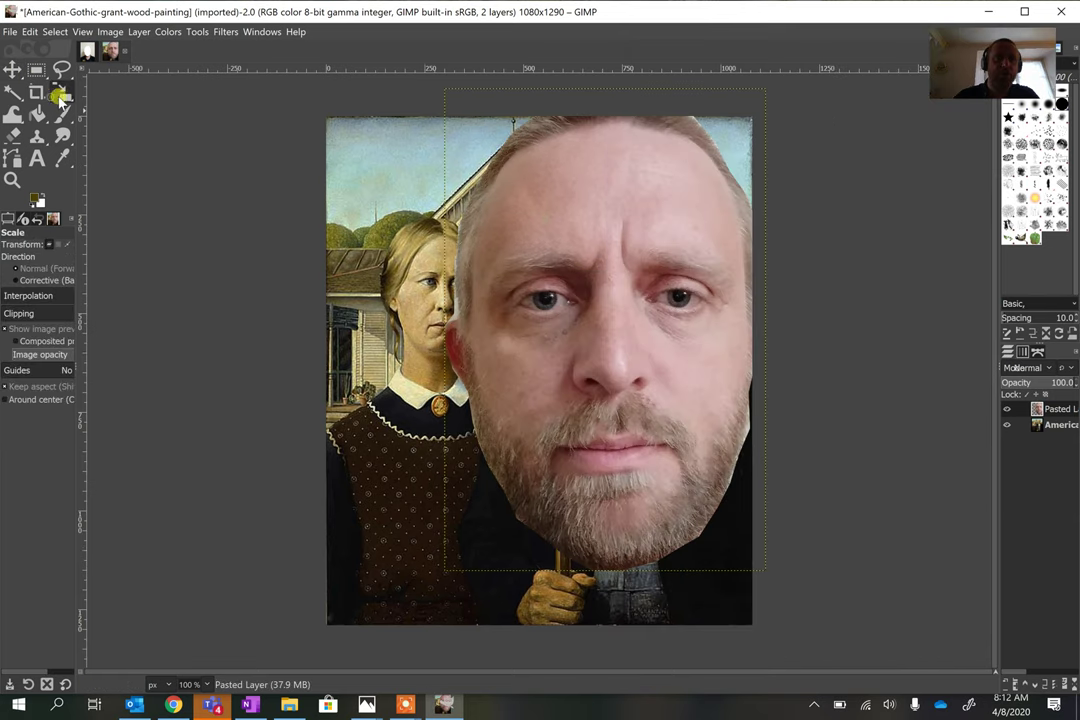
left_click_drag(553, 233, 697, 489)
left_click(14, 68)
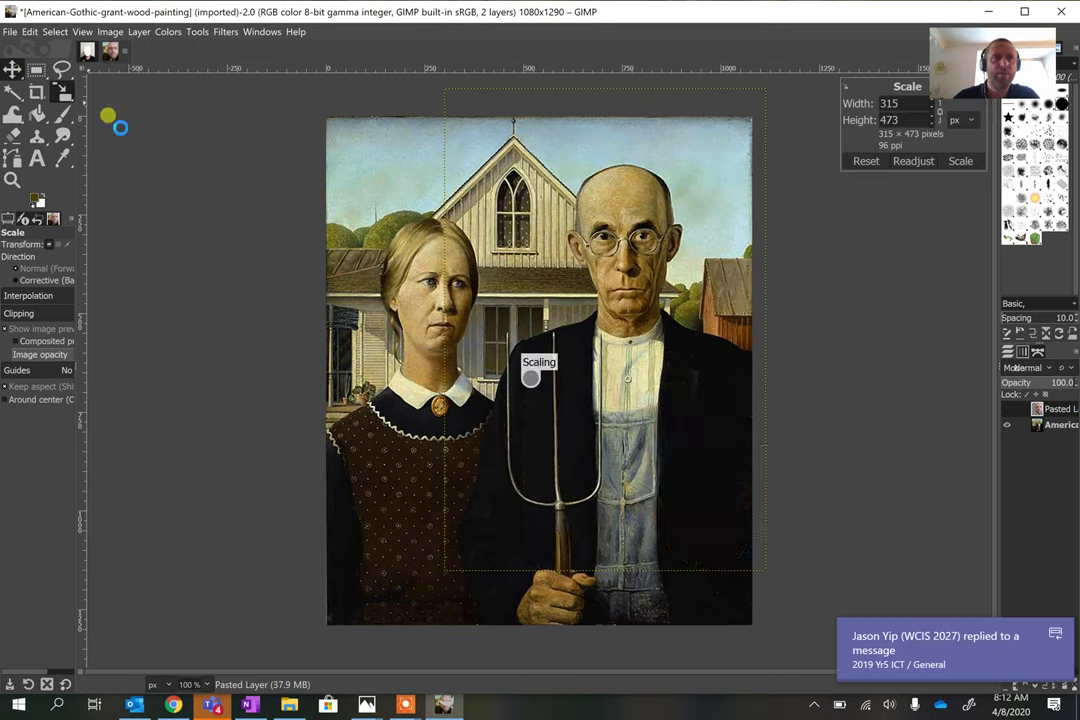
left_click_drag(684, 395, 615, 222)
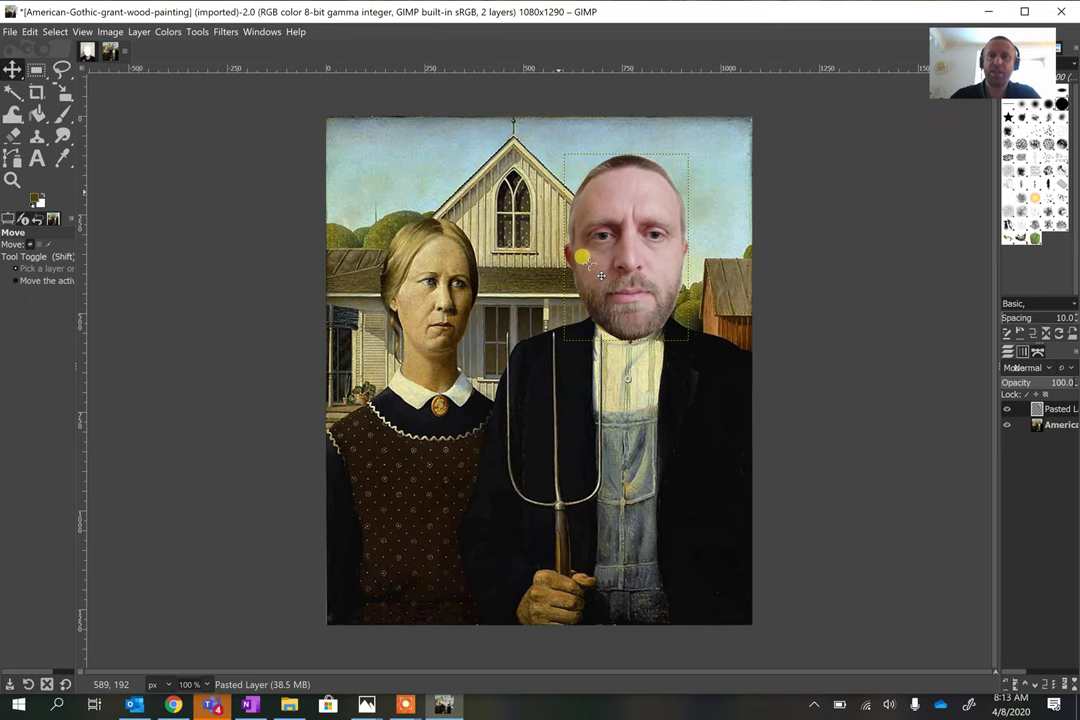
Compare with the face layer hidden, then export as American-Gothic-grant-wood-painting new.jpg.
left_click(1009, 411)
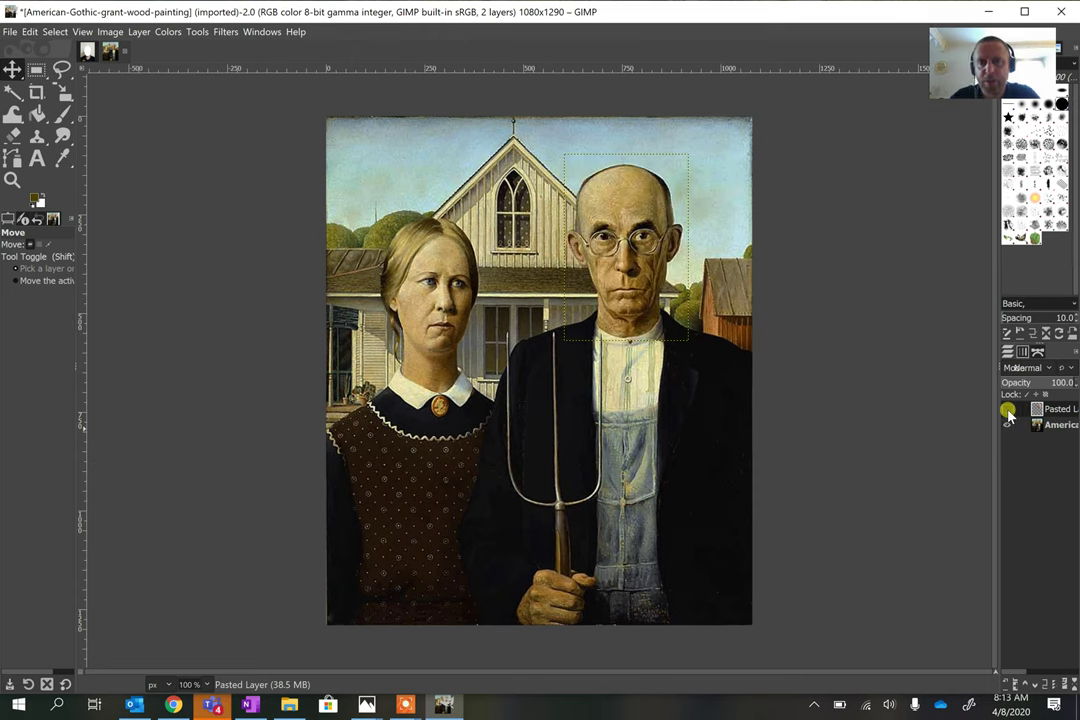
left_click(1009, 411)
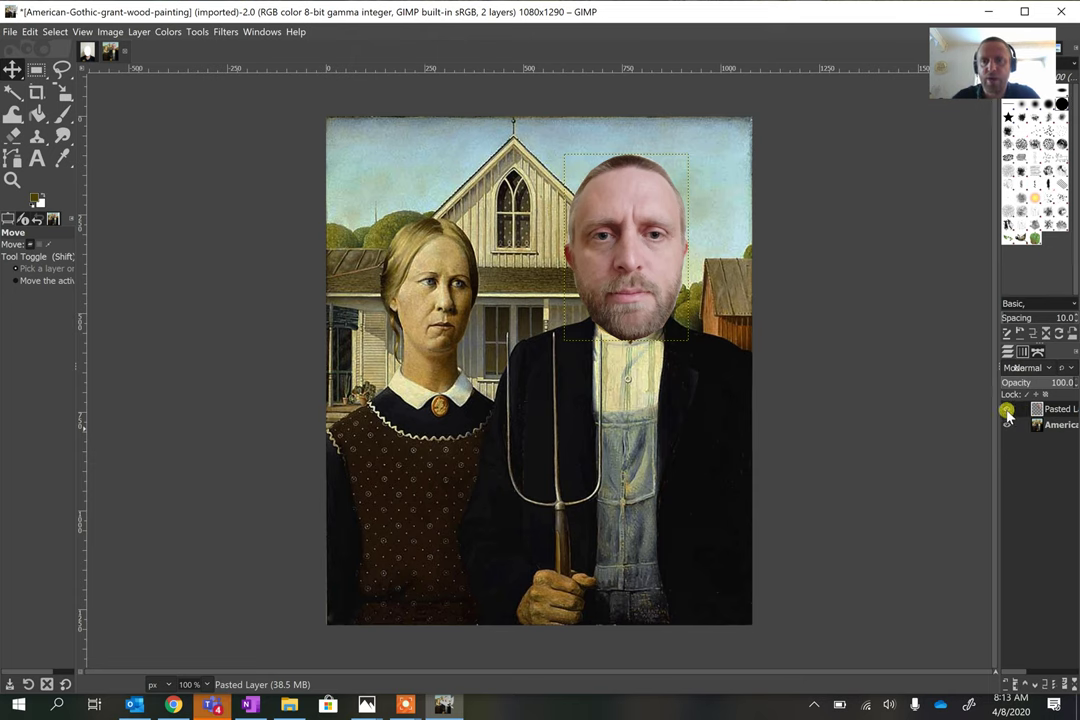
left_click(9, 32)
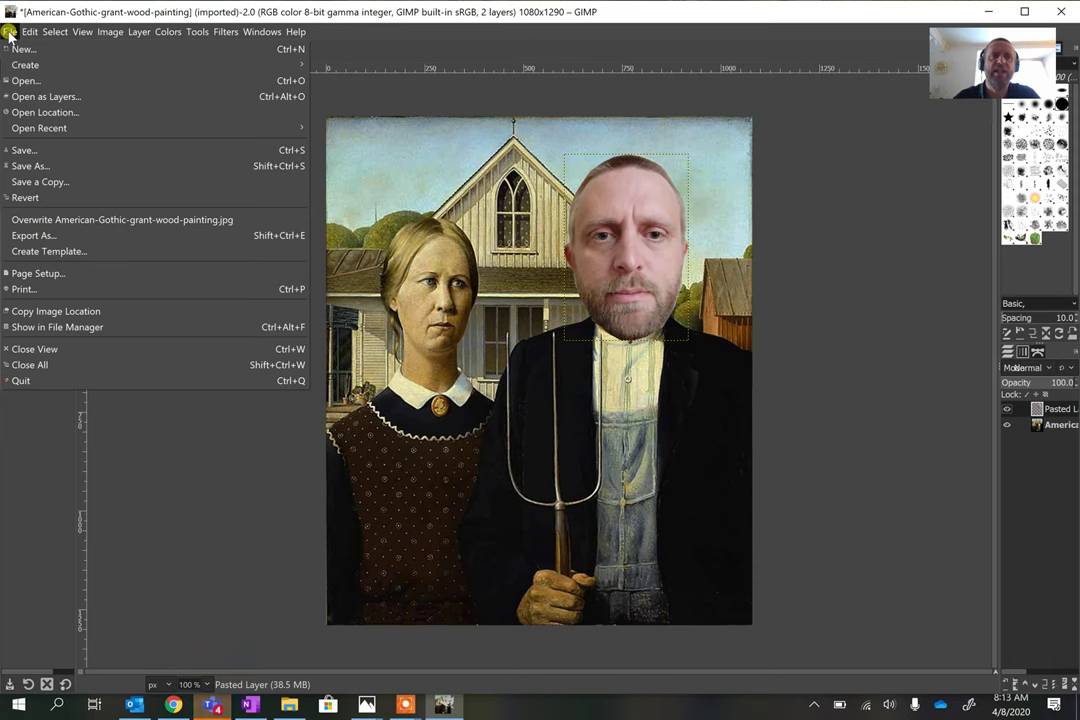
left_click(46, 234)
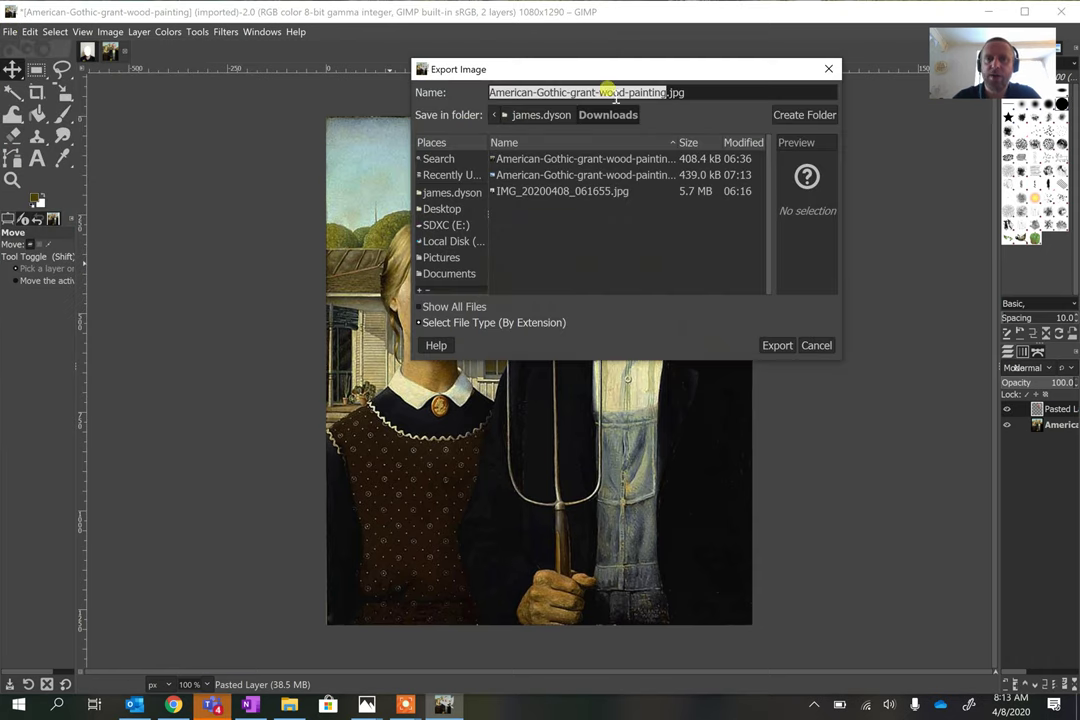
left_click(666, 92)
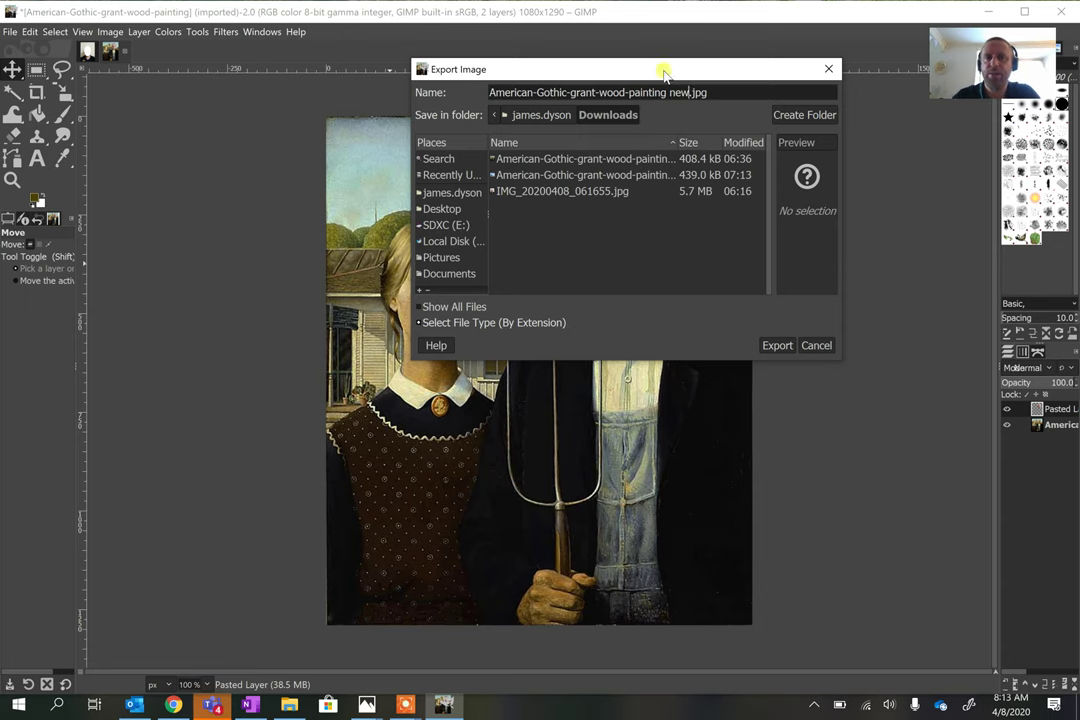
left_click(778, 346)
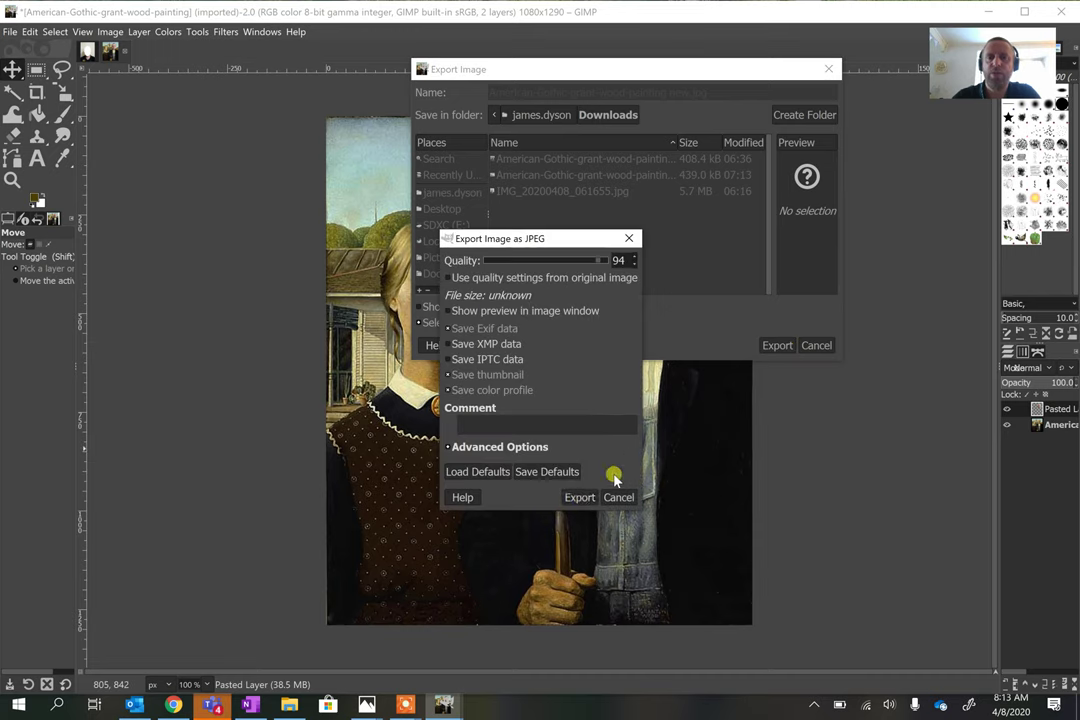
left_click(580, 498)
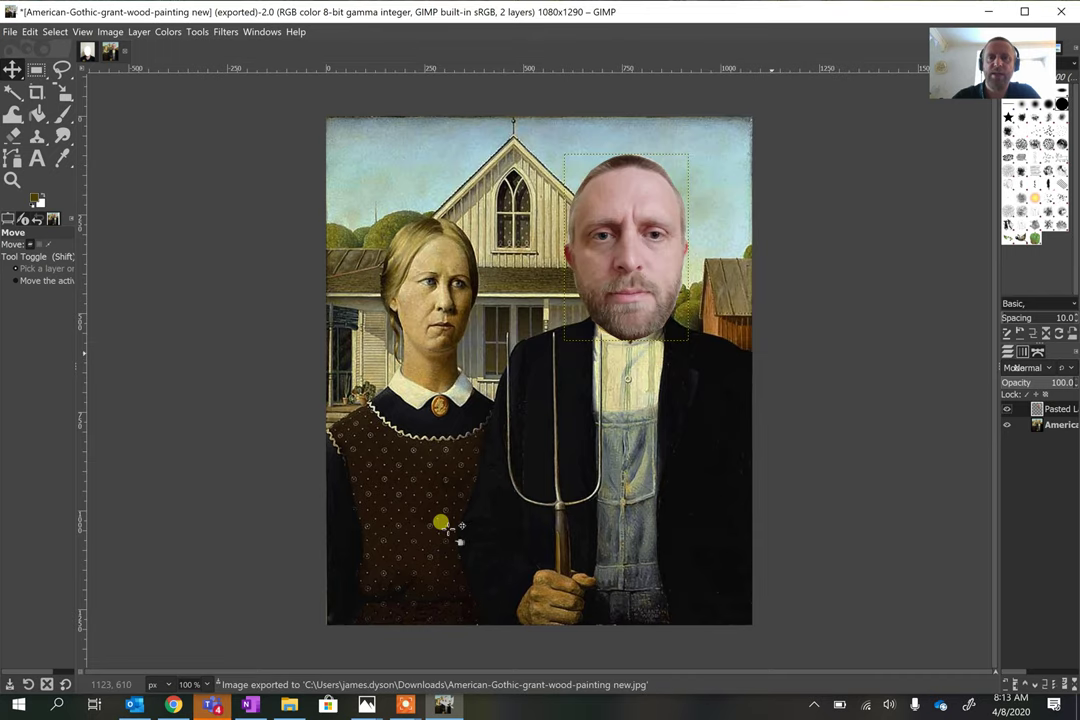
Open the new JPEG from Downloads in Windows Photos to check it.
left_click(289, 706)
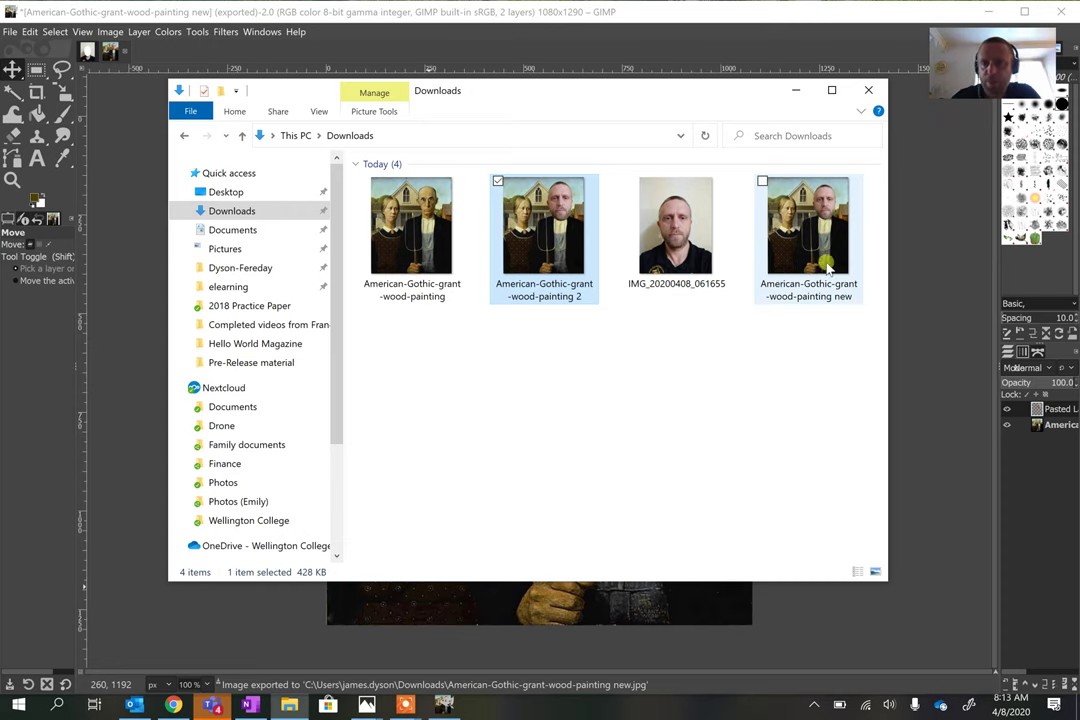
left_click(820, 268)
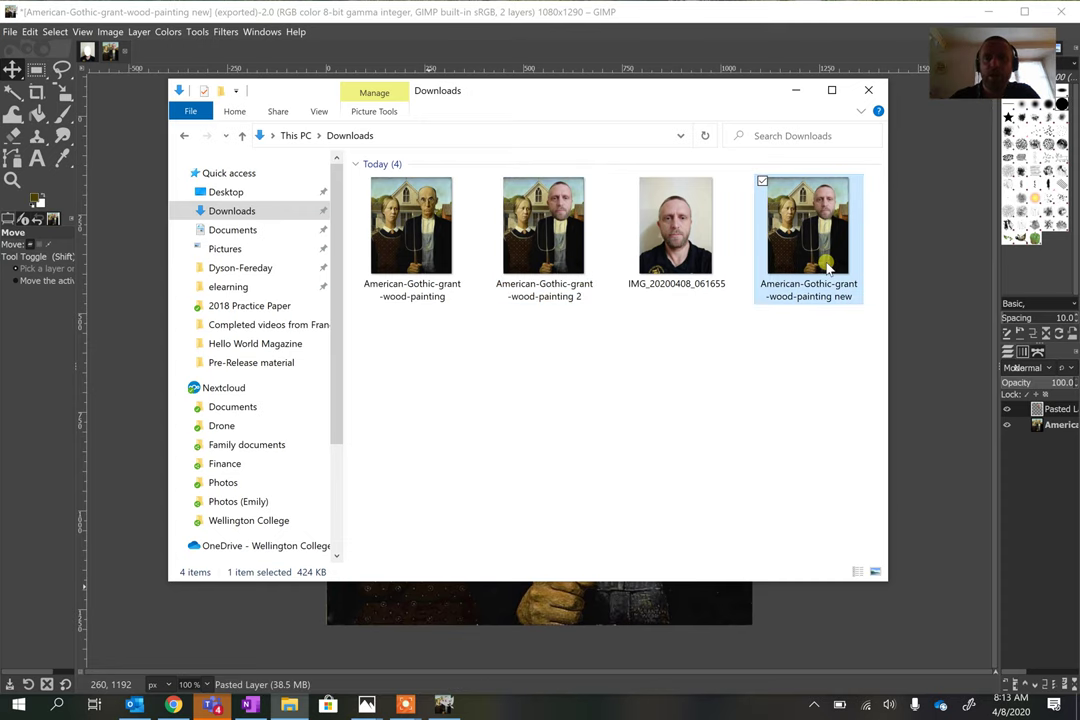
double_click(826, 266)
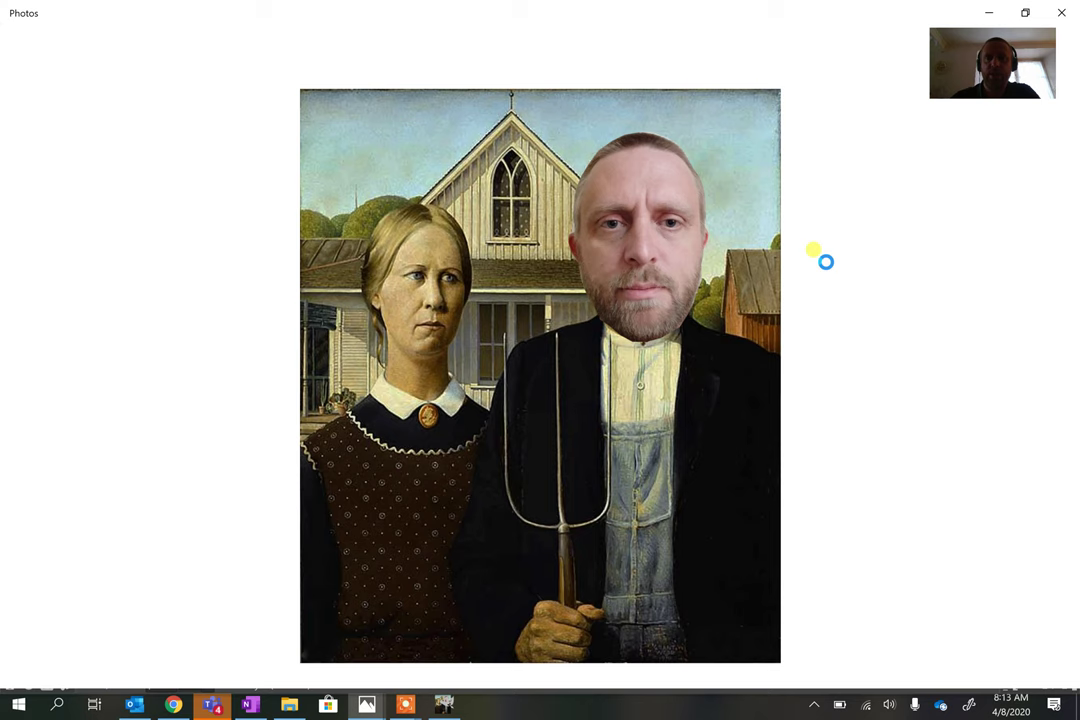